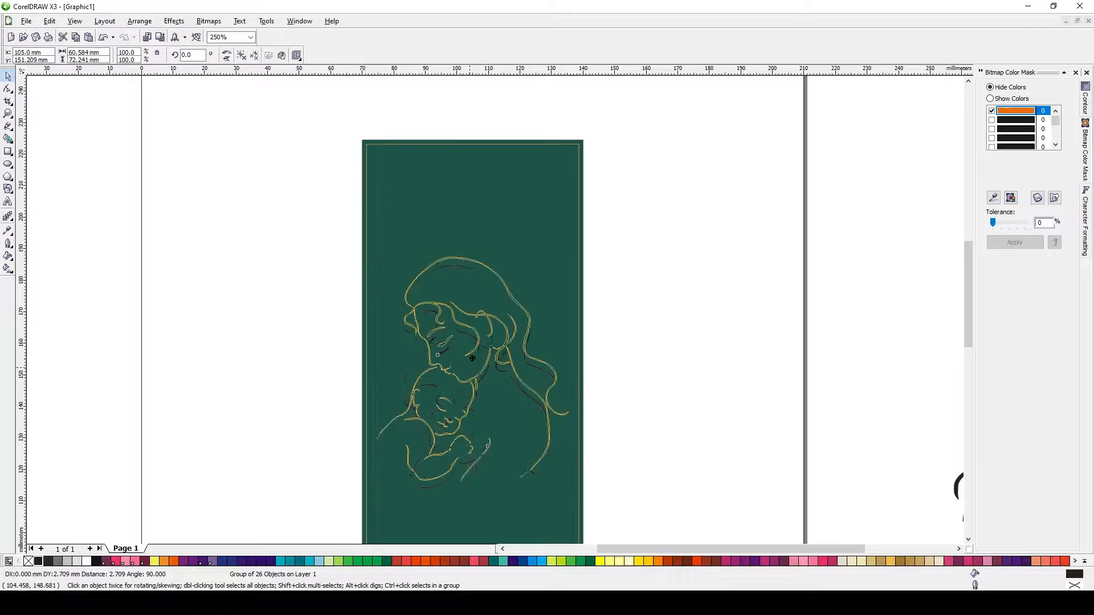
- Fill the mother-and-child line art with white
click(86, 561)
click(78, 378)
scroll(389, 319, down, 1)
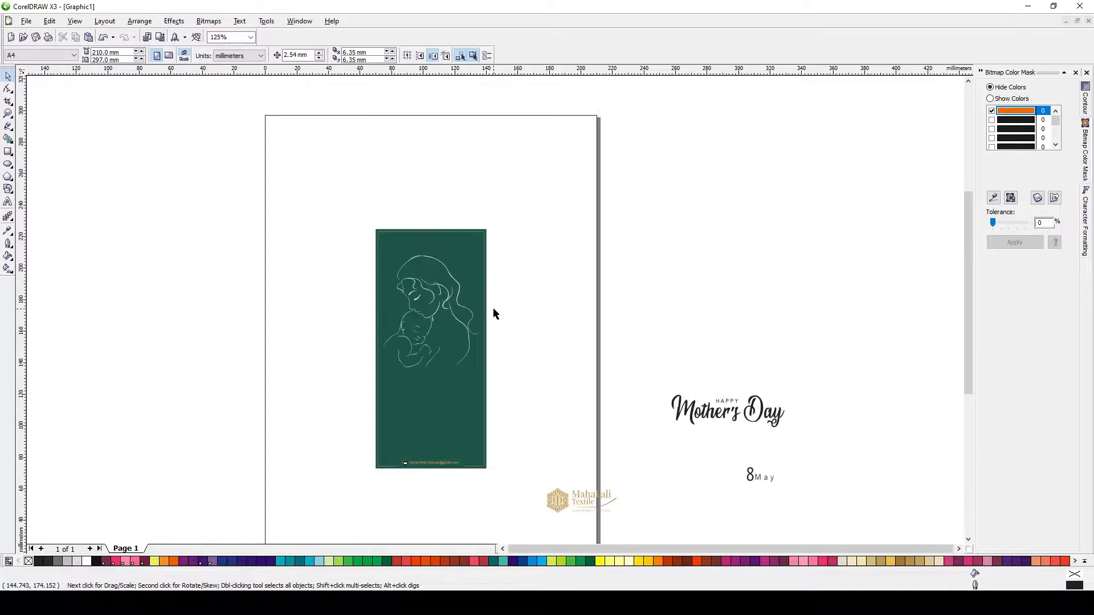
key(F2)
mouse_move(313, 253)
mouse_down()
mouse_move(465, 377)
mouse_move(531, 543)
mouse_move(582, 589)
mouse_up()
key(F3)
key(F2)
drag(434, 158, 547, 361)
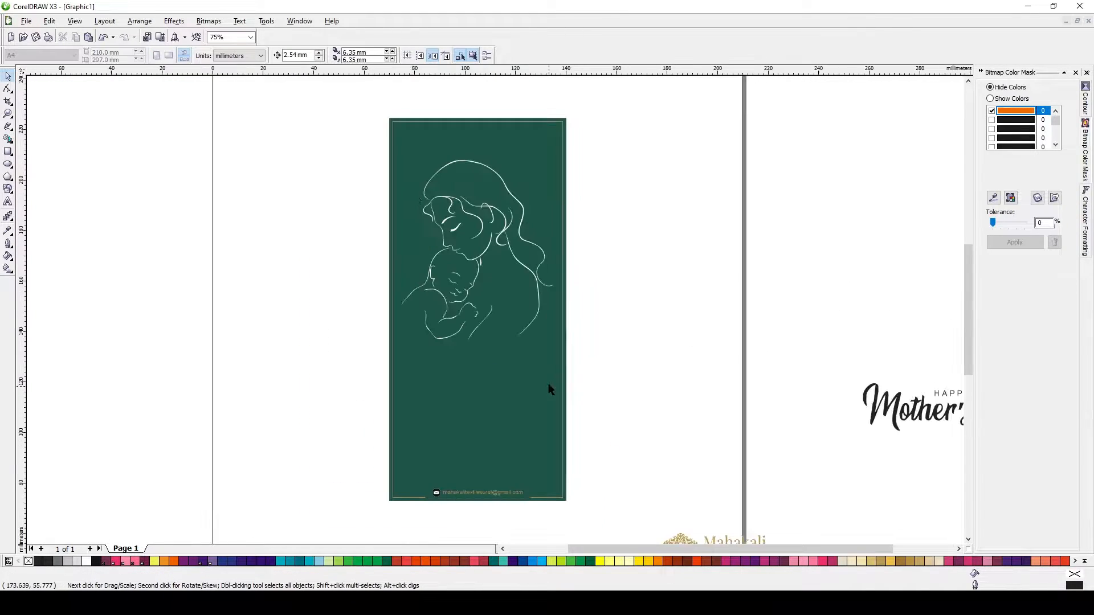
- Fill the mother-and-child line art with gold and start a custom linear fountain fill for it
click(539, 308)
click(873, 562)
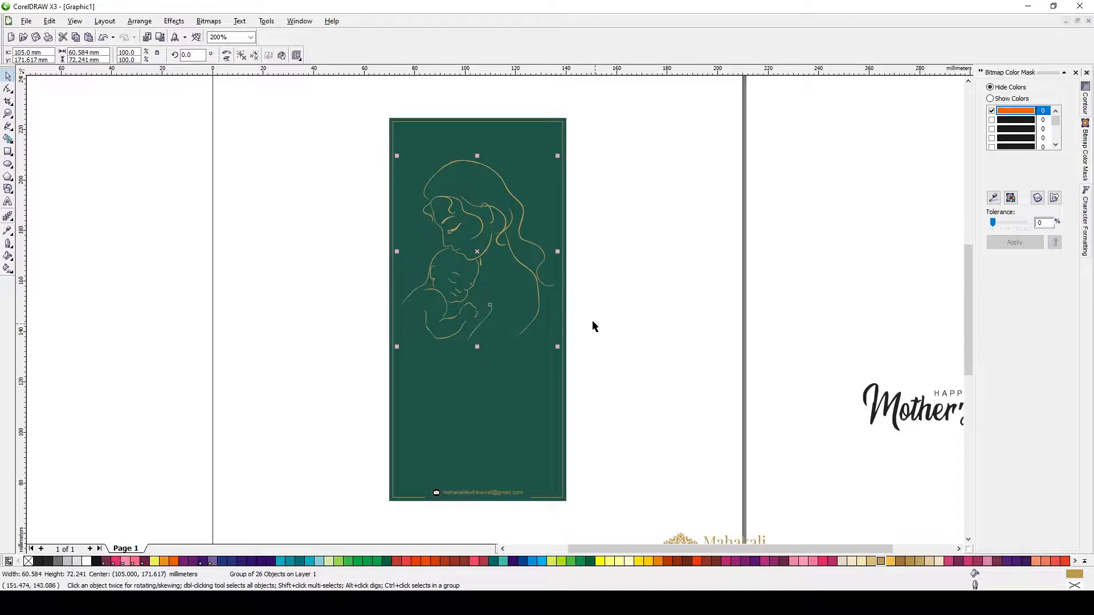
scroll(489, 223, up, 2)
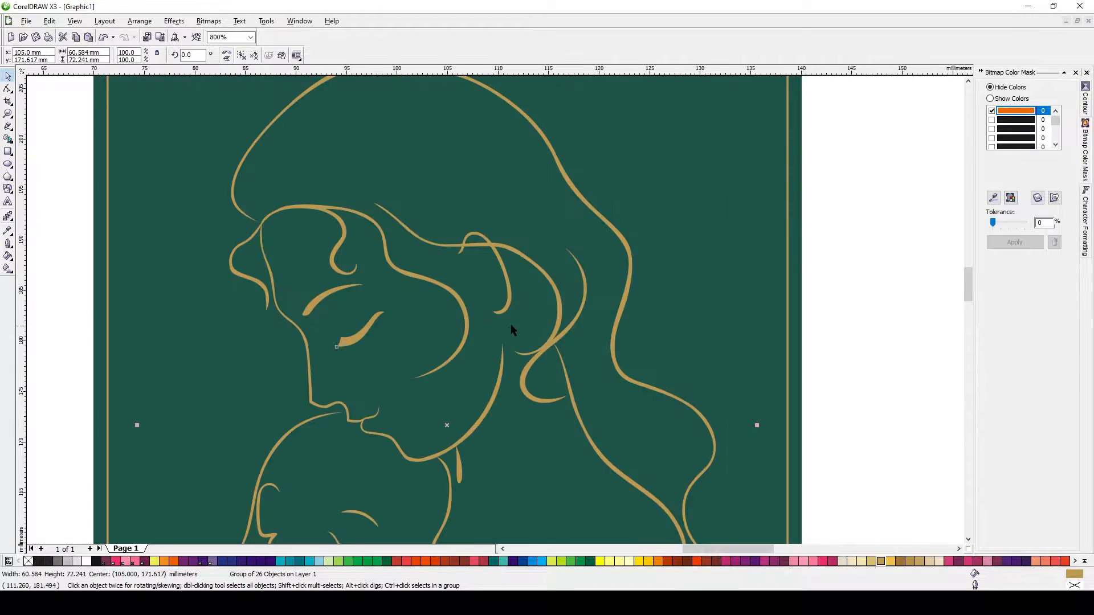
key(F11)
click(491, 212)
click(501, 260)
click(499, 290)
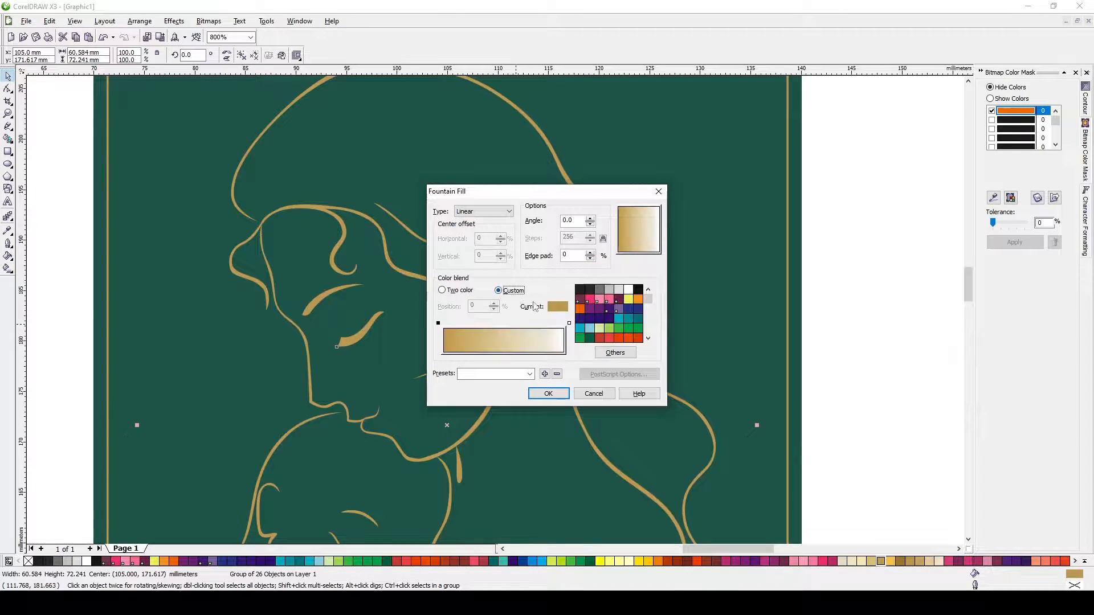
- Apply alternating gold and pale cream gradient colours to the line art, with cream at 31% and 89%
text(31)
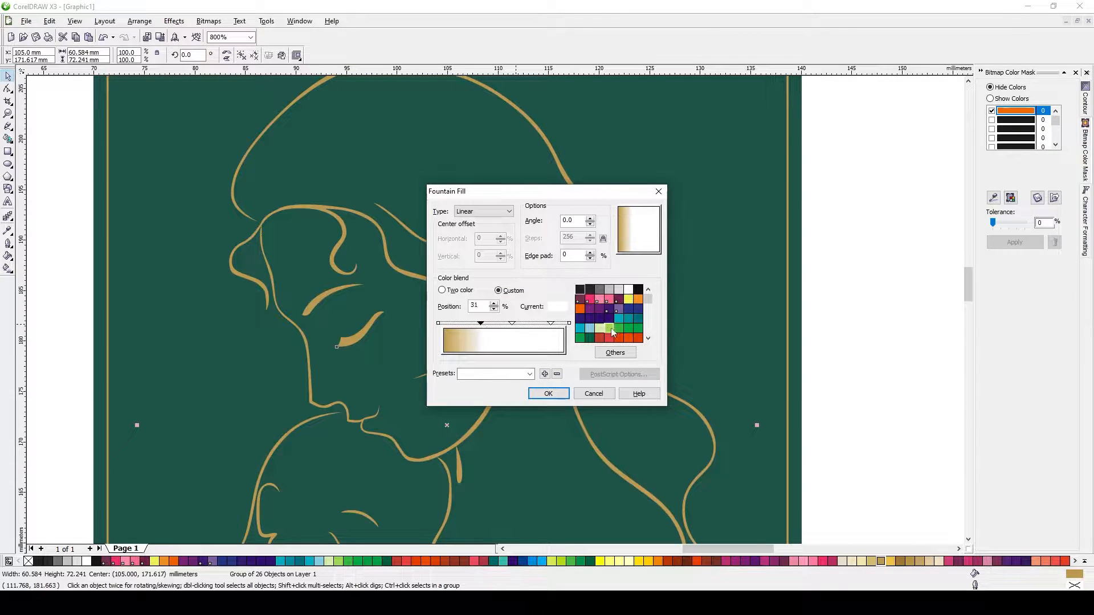
scroll(612, 334, down, 5)
click(590, 328)
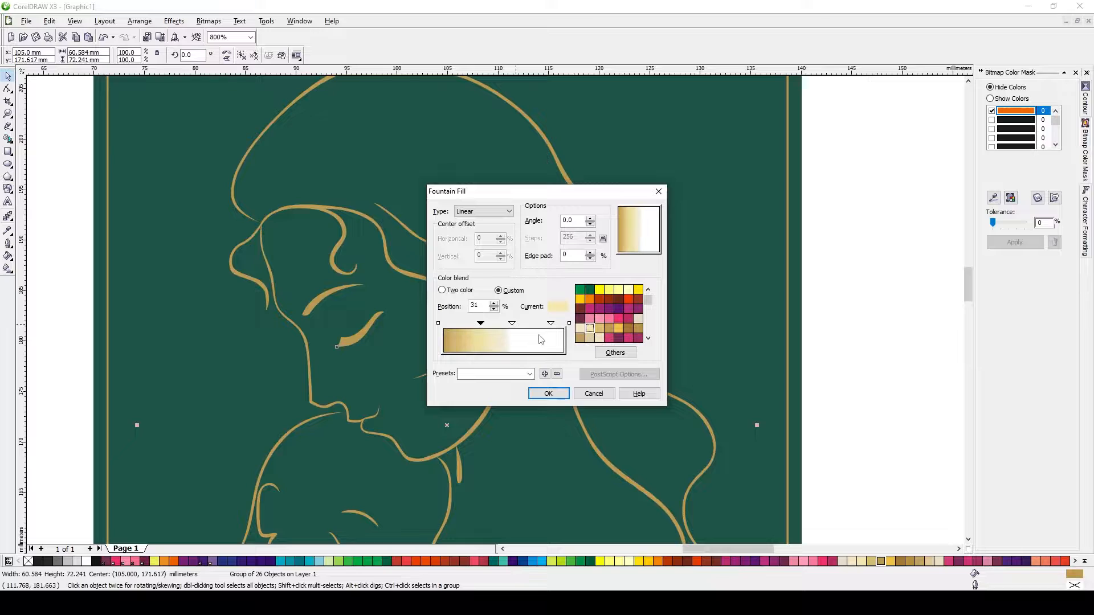
click(609, 328)
click(589, 328)
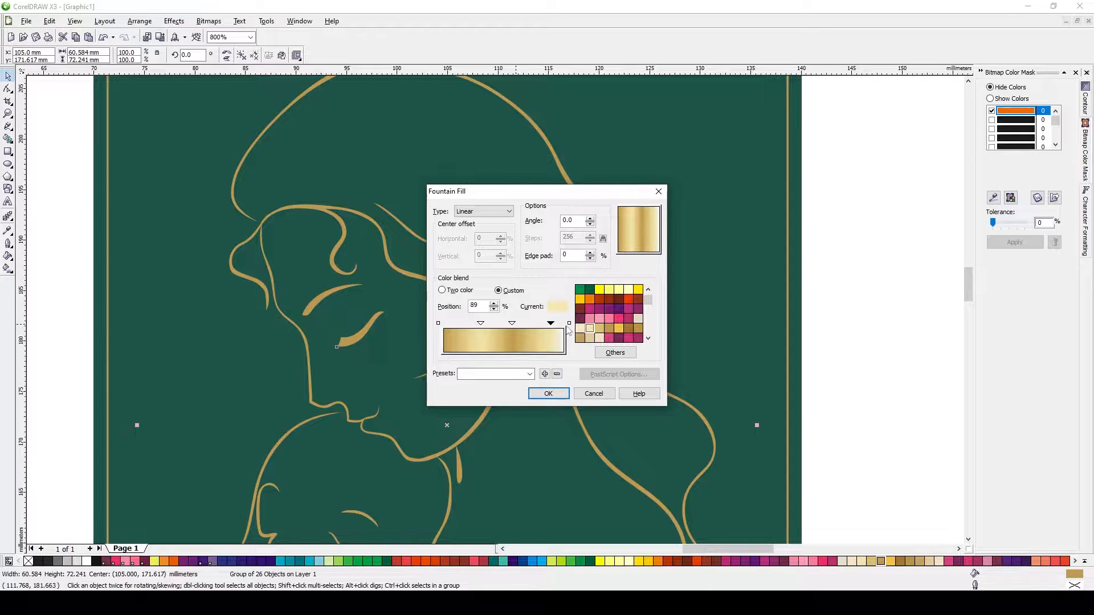
click(548, 393)
scroll(510, 314, down, 2)
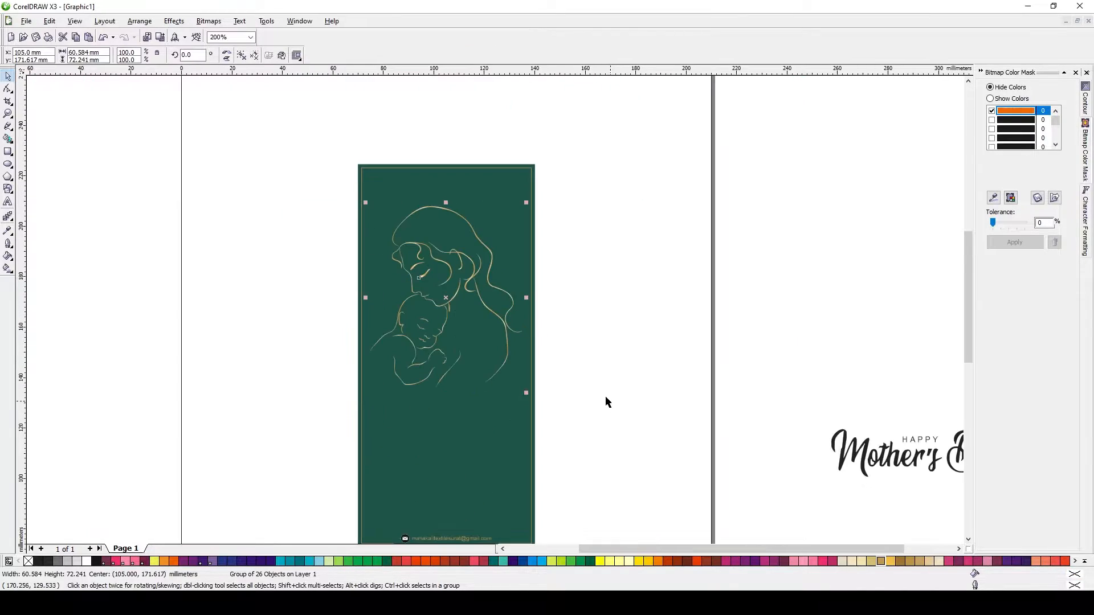
click(606, 399)
click(481, 336)
scroll(499, 309, up, 1)
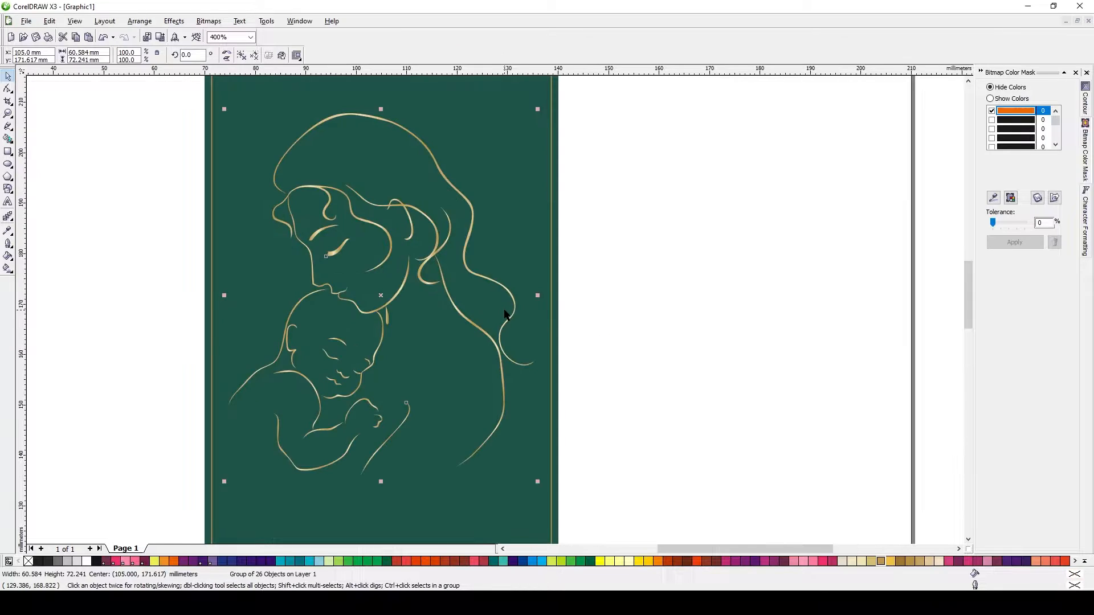
scroll(645, 418, down, 1)
click(520, 307)
- Group the Happy Mother's Day lettering and move it onto the green card below the line art
drag(676, 360, 972, 455)
key(ctrl+g)
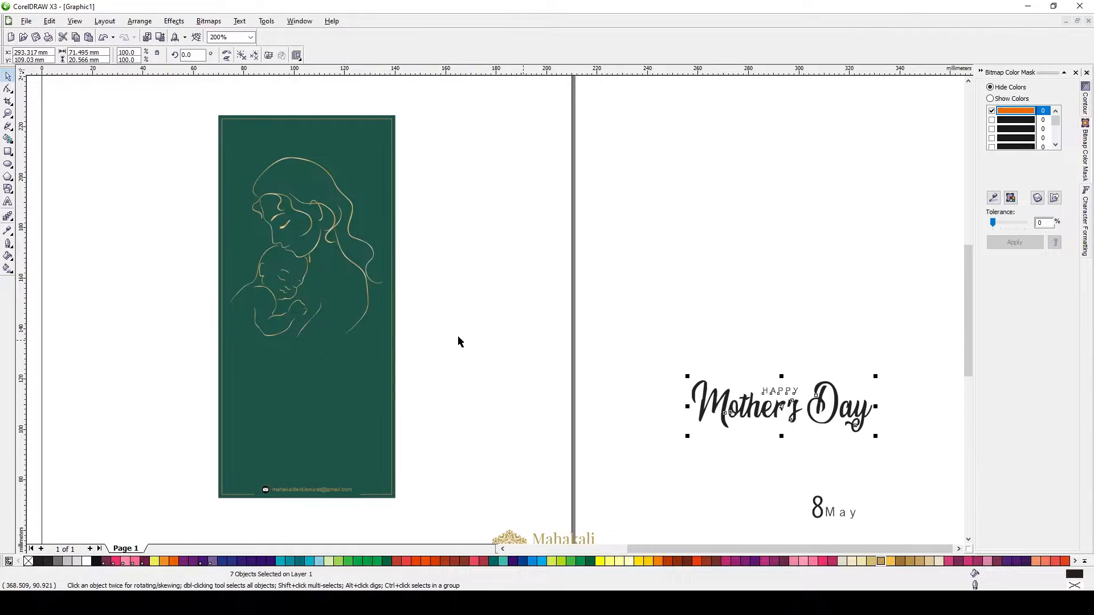
drag(775, 411, 312, 390)
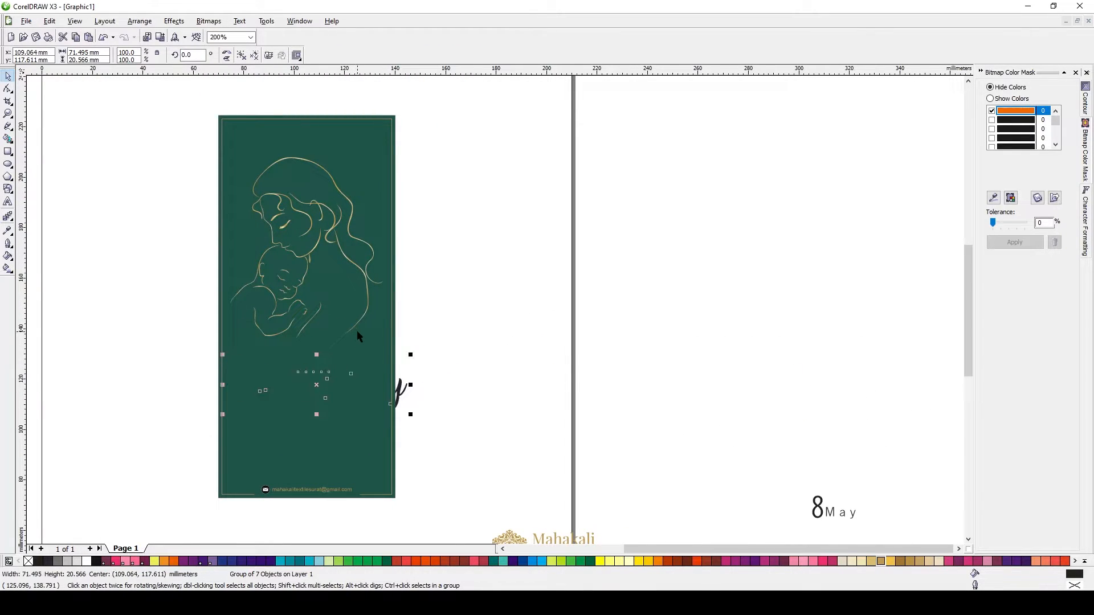
- Scale the Happy Mother's Day lettering down to about 51 mm wide and centre it horizontally on the card
drag(408, 416, 373, 401)
shift+click(328, 421)
key(c)
click(475, 334)
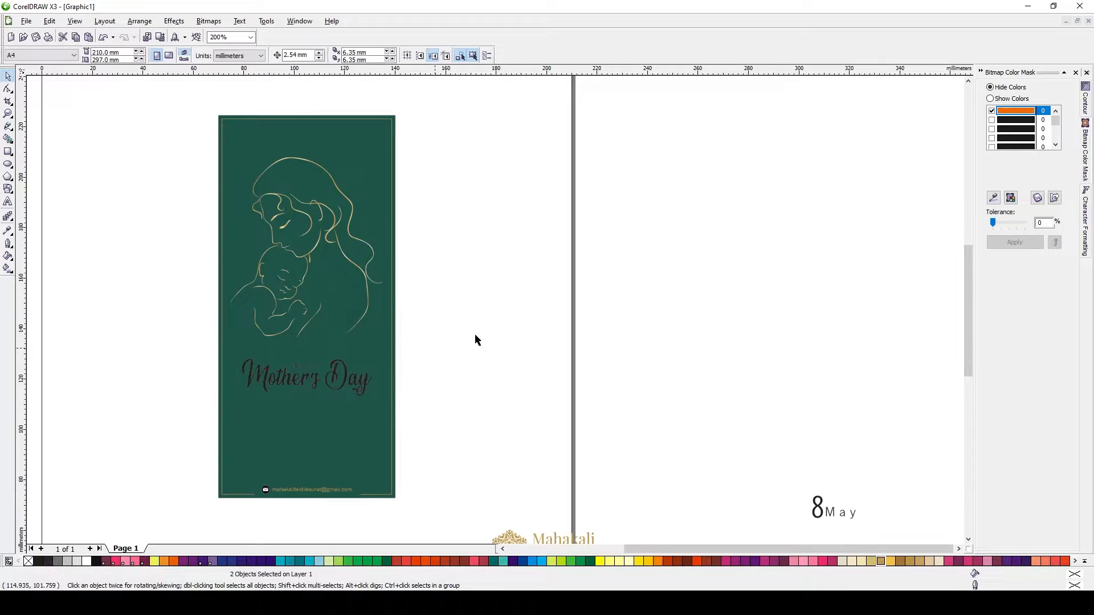
- Copy the line art's outline pen, outline colour and gold gradient fill onto the Happy Mother's Day lettering
click(345, 374)
scroll(377, 318, up, 1)
drag(434, 417, 433, 393)
key(alt+e)
key(m)
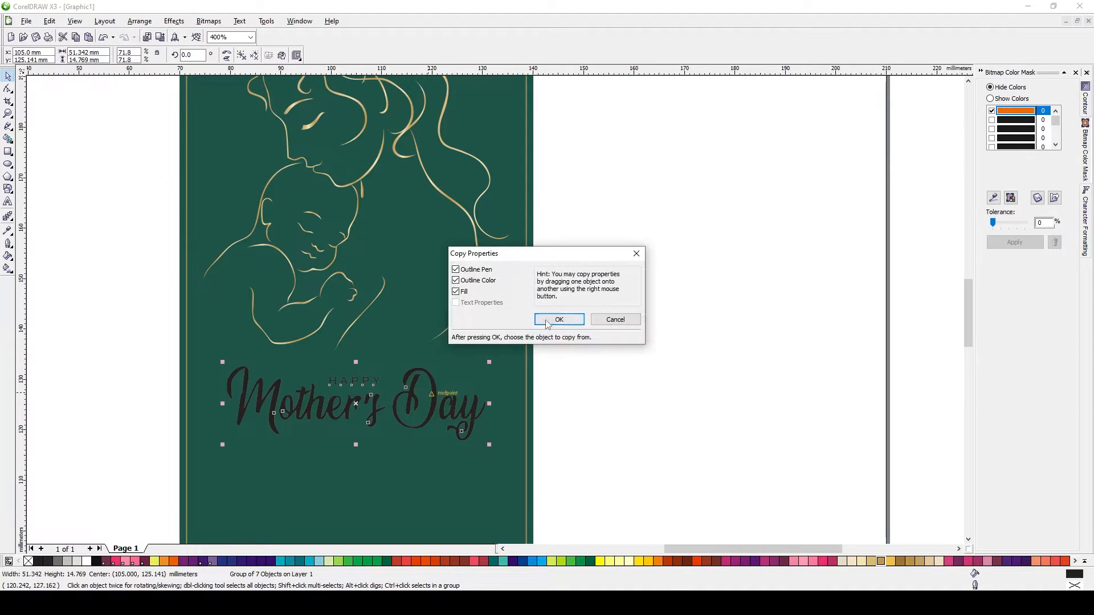
click(559, 320)
click(456, 203)
- Move the mother-and-child line art slightly upward on the card
click(649, 347)
scroll(506, 334, down, 1)
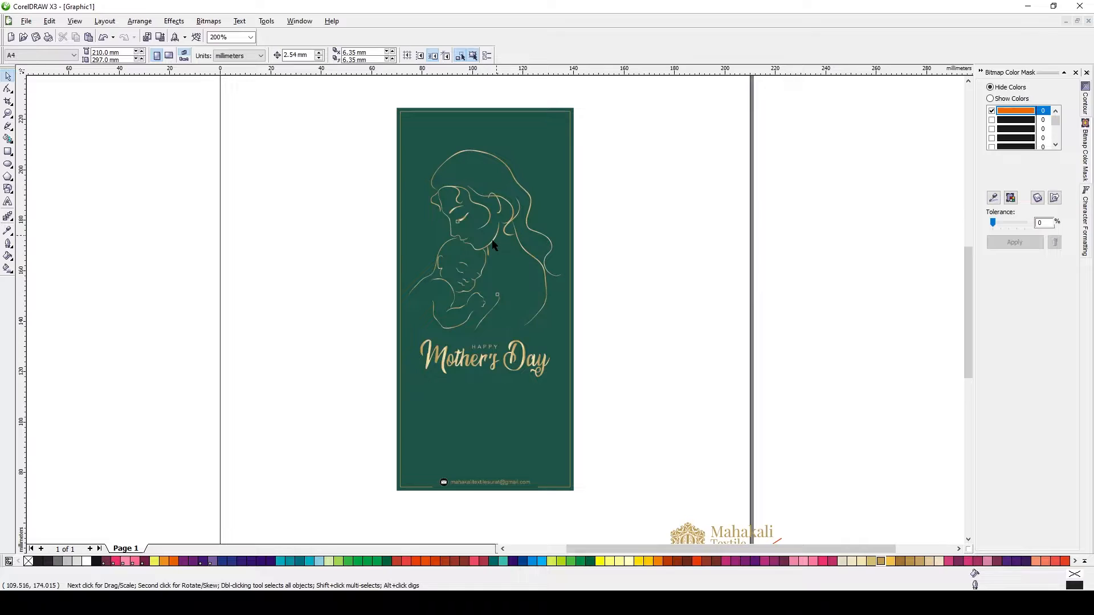
drag(493, 246, 493, 232)
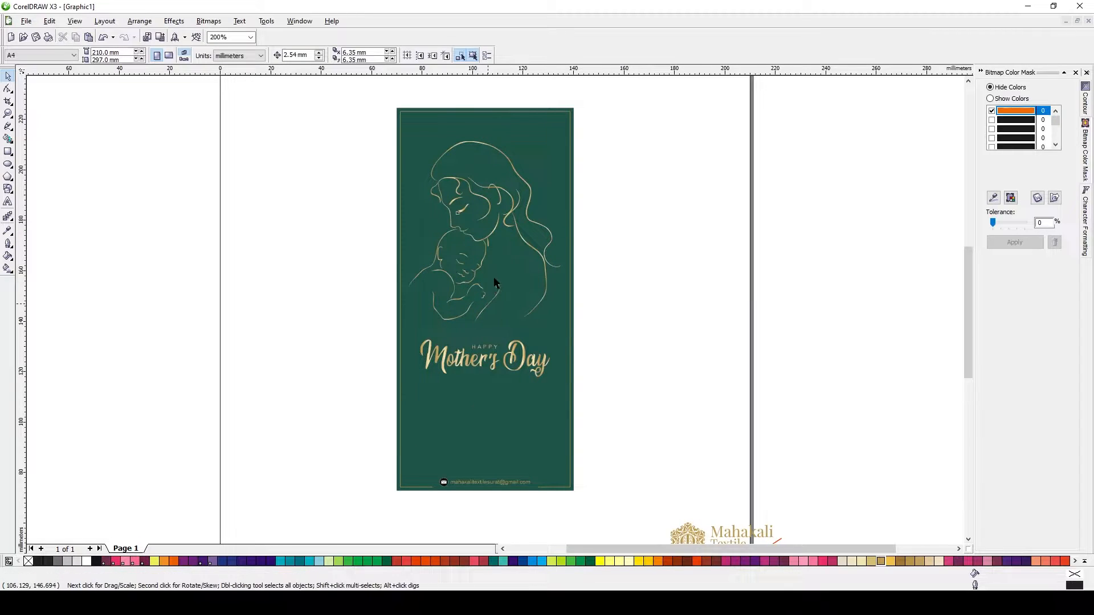
- Draw a rectangle about 67 by 35 mm across the lower part of the line art
scroll(494, 287, up, 1)
key(F6)
mouse_move(308, 405)
mouse_down()
mouse_move(647, 298)
mouse_move(593, 276)
mouse_move(649, 273)
mouse_up()
key(space)
drag(476, 272, 474, 221)
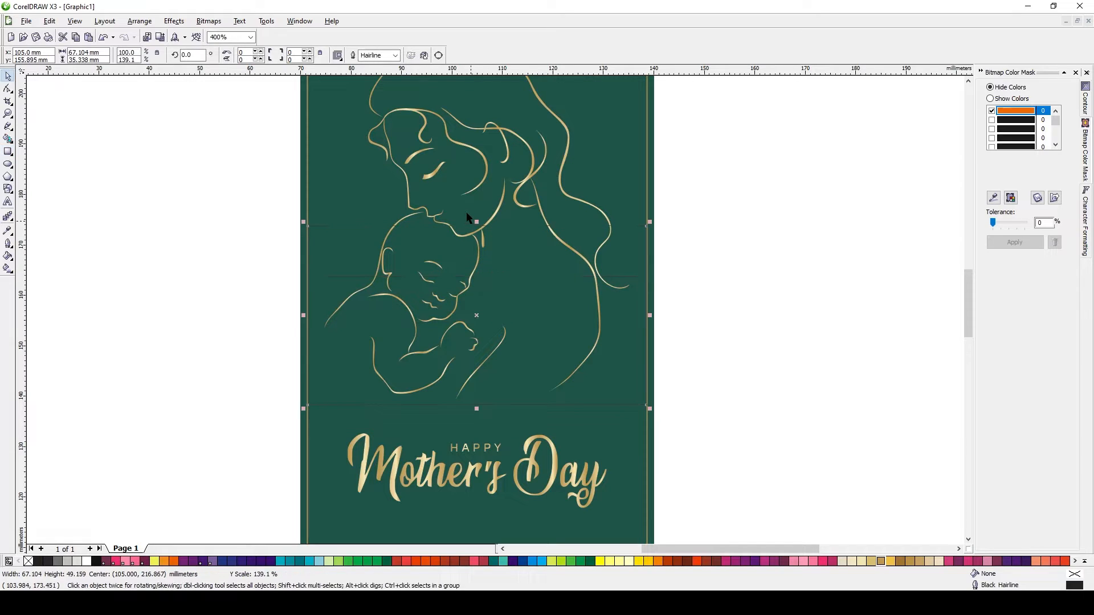
- Copy the card's green fill onto the rectangle without an outline and darken it to RGB 13, 43, 32
key(alt+e)
key(m)
key(Return)
click(599, 141)
right_click(28, 562)
key(shift+F11)
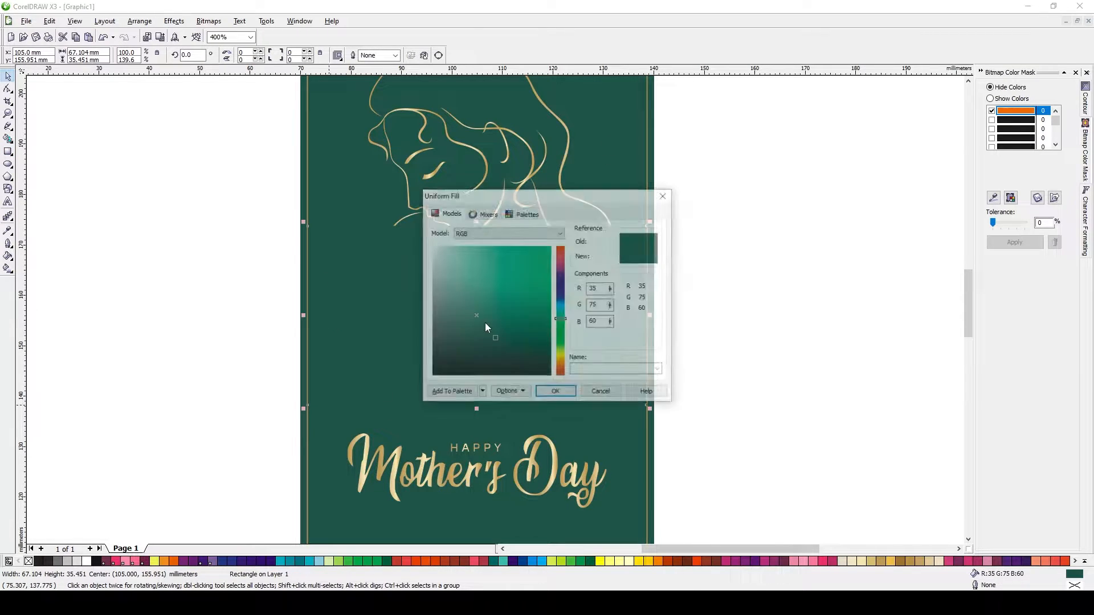
click(552, 391)
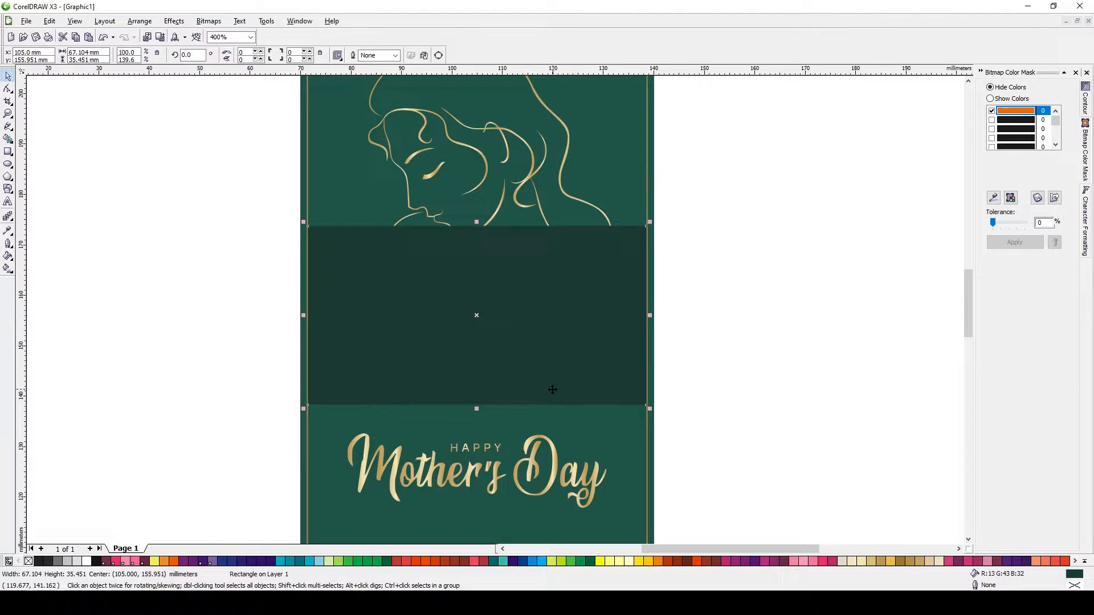
- Apply an interactive linear transparency that fades the dark green rectangle out toward its upper edge
click(9, 225)
click(111, 223)
drag(502, 326, 505, 144)
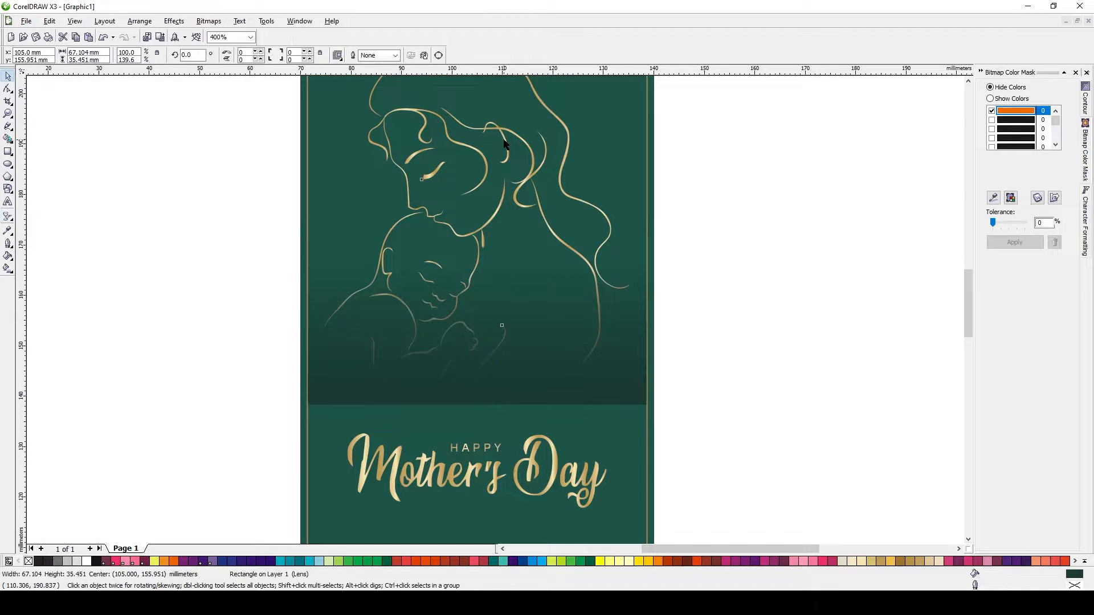
key(space)
key(F3)
mouse_move(547, 310)
mouse_down()
mouse_move(529, 308)
mouse_move(529, 319)
mouse_up()
key(Delete)
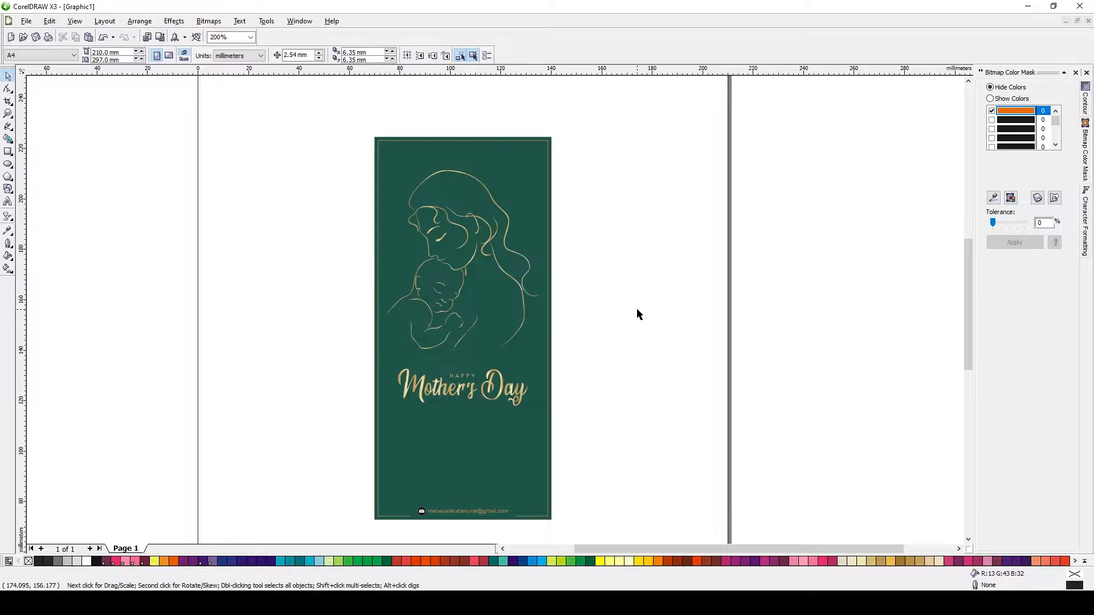
key(ctrl+z)
key(ctrl+z)
- Mirror the faded rectangle vertically and align it with the card's top edge
click(226, 59)
shift+click(500, 163)
key(t)
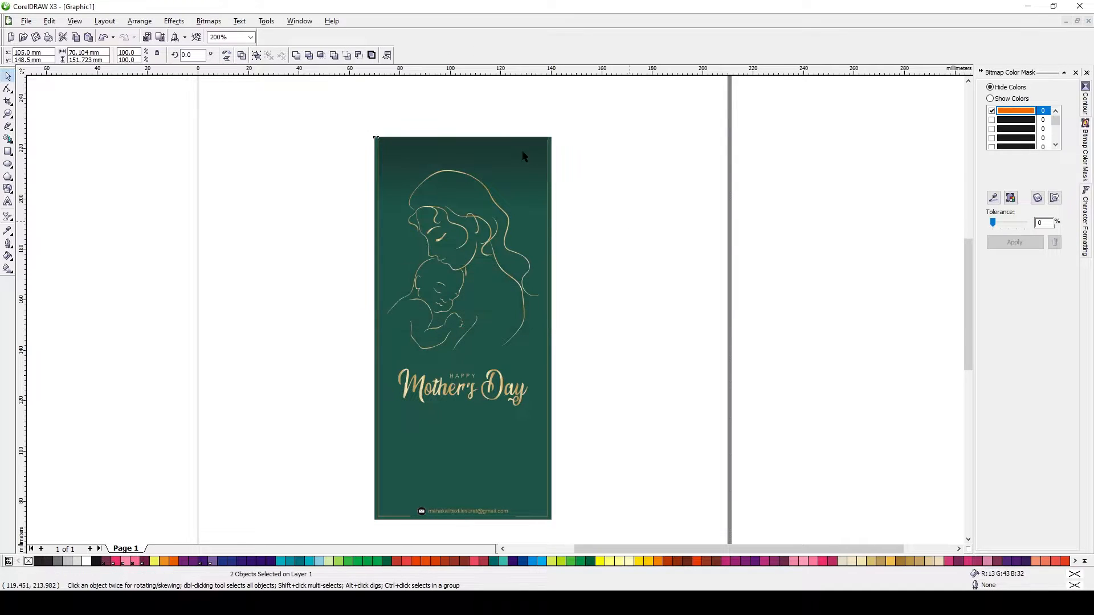
click(591, 242)
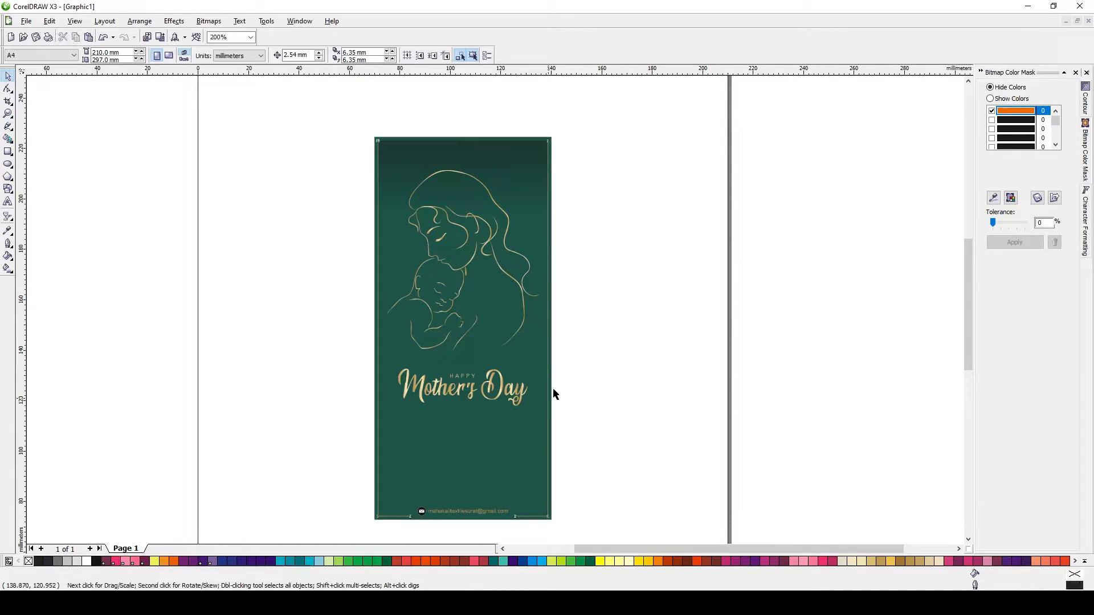
- Stretch the dark shading at the card's top downward to about 85 mm tall
click(542, 203)
key(Escape)
click(467, 219)
drag(462, 234, 461, 358)
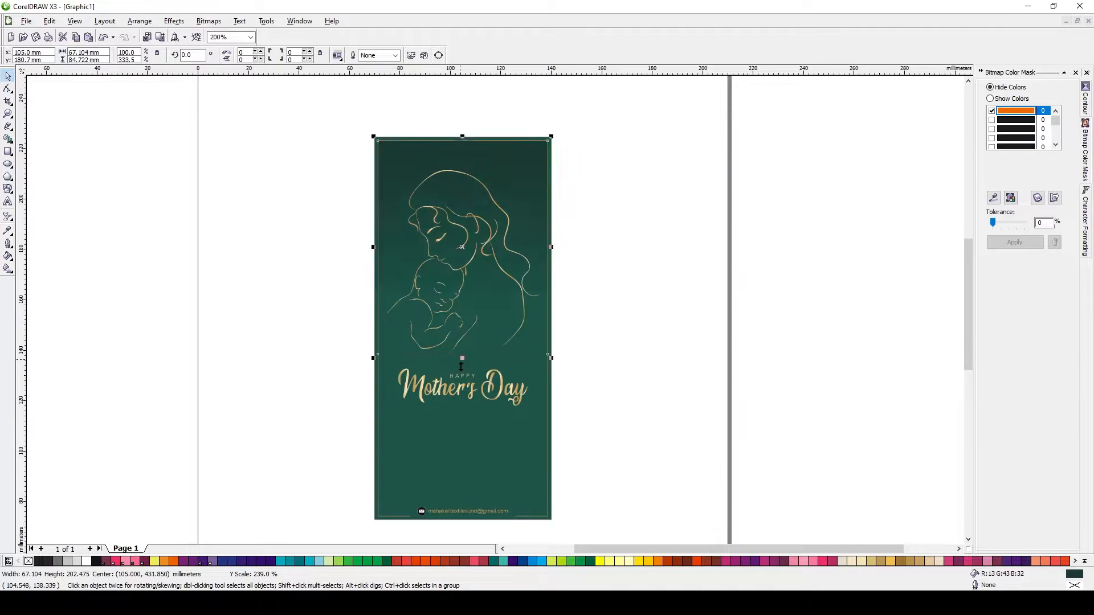
drag(617, 165, 331, 366)
click(454, 392)
scroll(485, 359, up, 1)
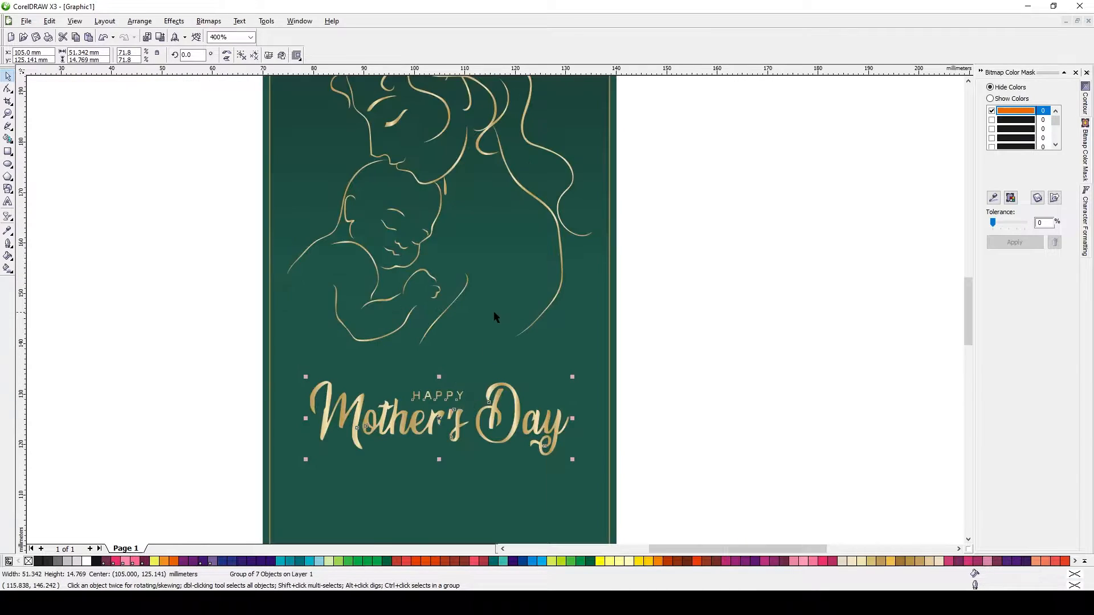
drag(457, 396, 459, 385)
key(ctrl+z)
drag(186, 349, 660, 493)
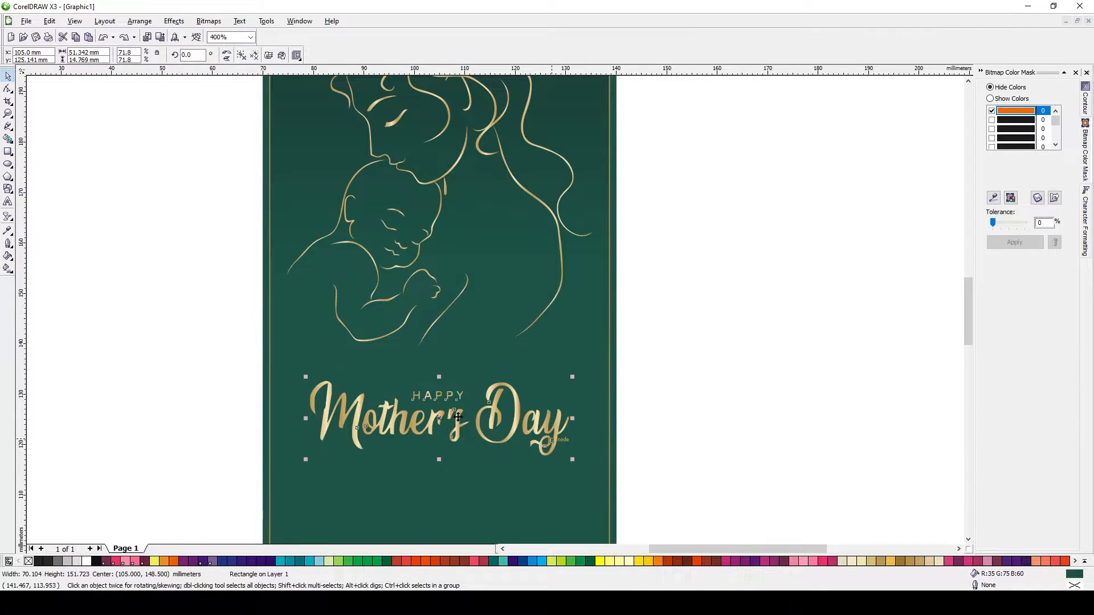
- Move the Happy Mother's Day lettering up closer to the line art and enlarge HAPPY to about 7.8 pt
drag(459, 397, 463, 366)
ctrl+click(477, 365)
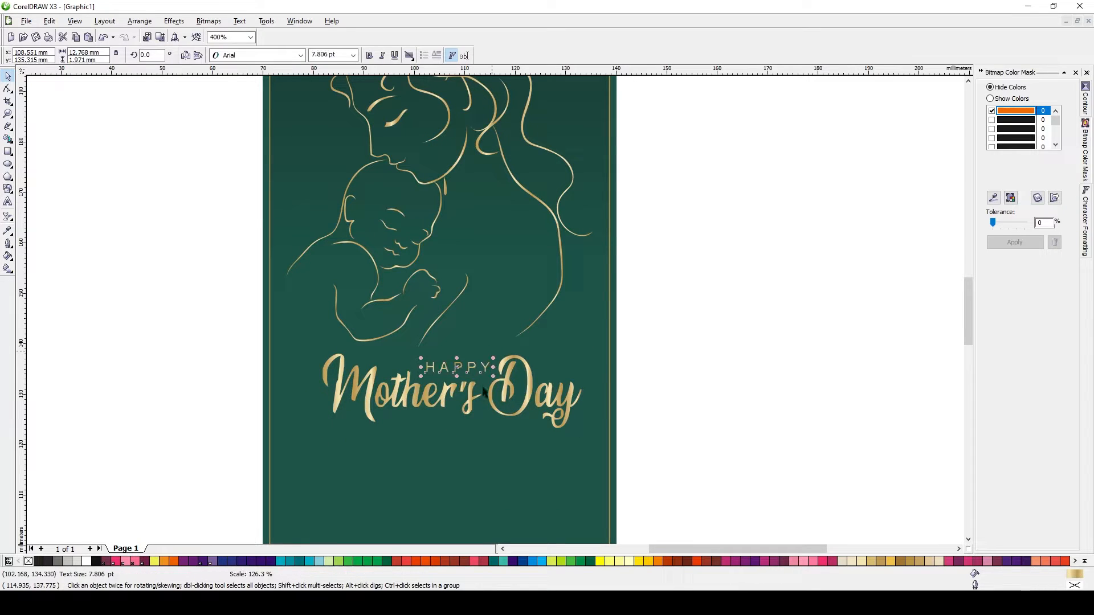
click(523, 424)
scroll(533, 332, down, 1)
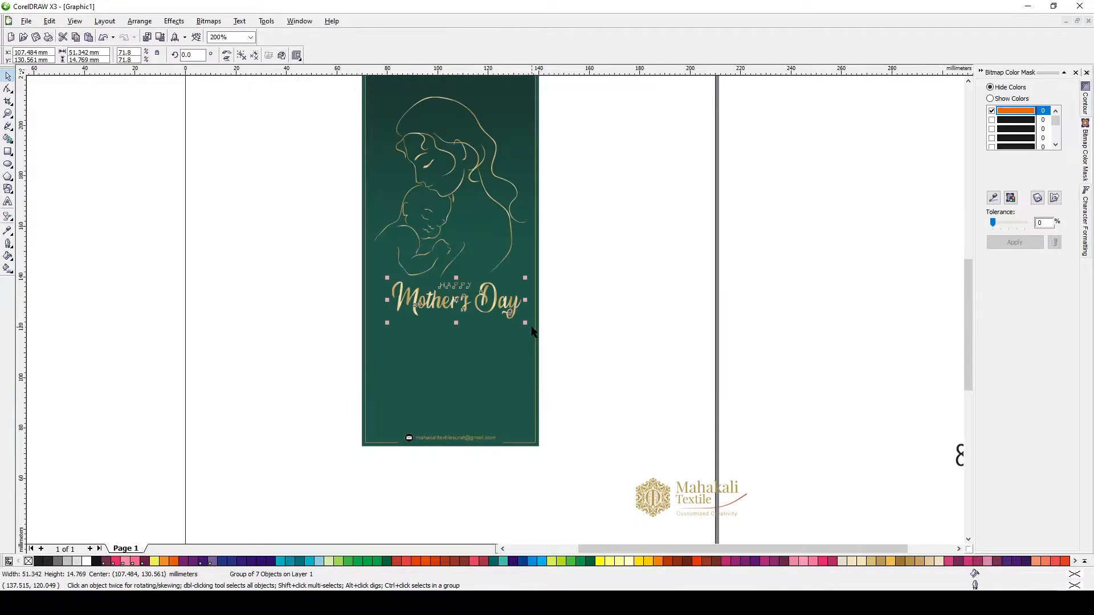
- Scale the mother-and-child line art down to about 57 mm wide
drag(370, 284, 374, 279)
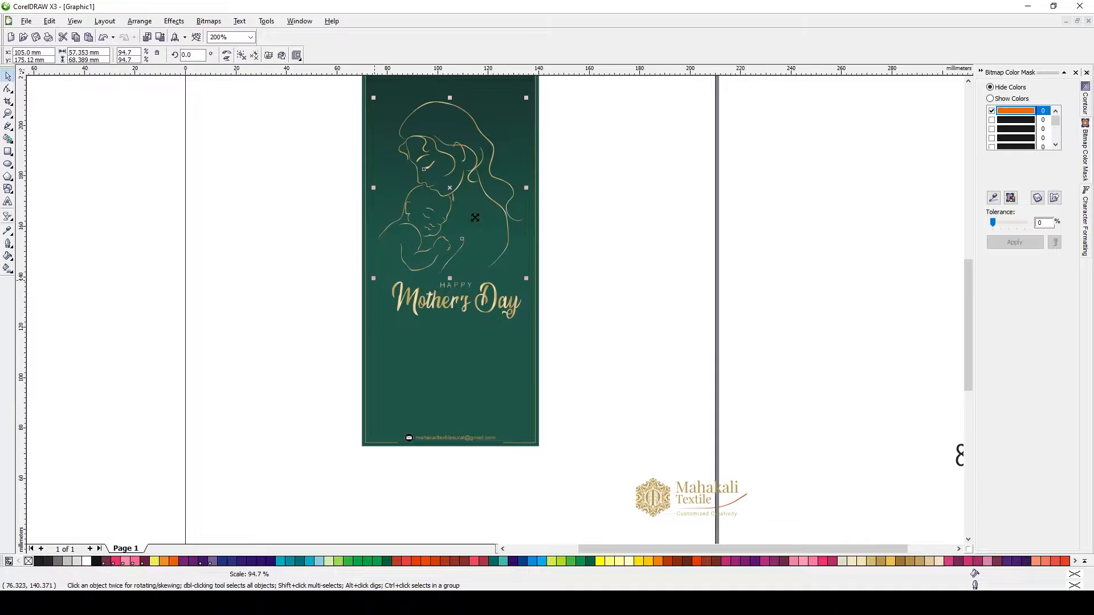
drag(448, 191, 478, 165)
key(ctrl+z)
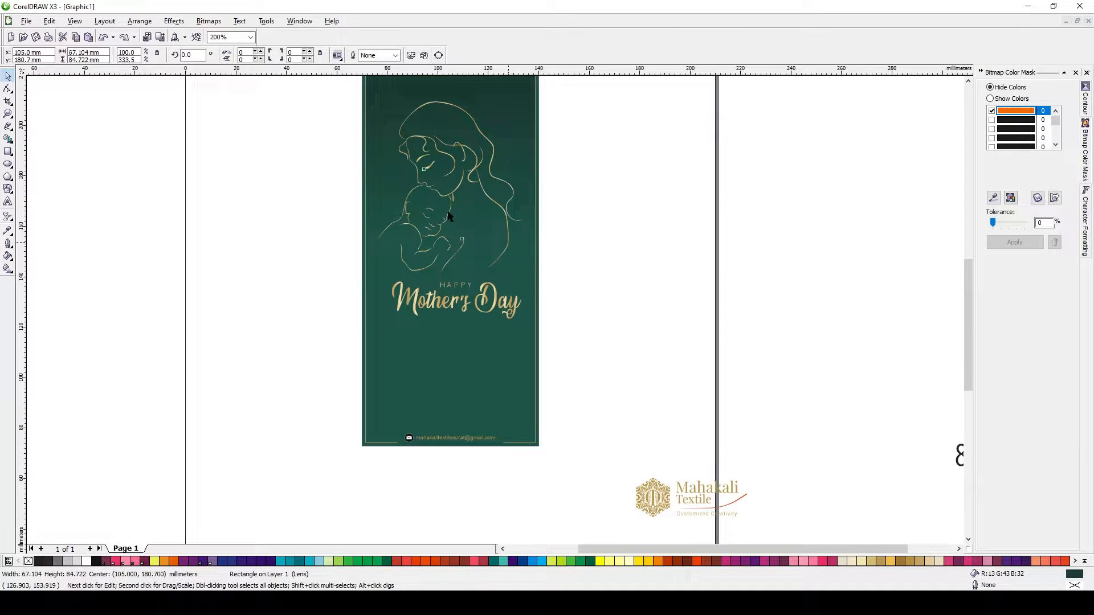
click(449, 213)
- Move the "8 May" text from outside the page to beside the card
scroll(479, 186, down, 1)
scroll(495, 309, up, 1)
shift+click(476, 483)
scroll(636, 425, down, 1)
drag(645, 365, 337, 329)
scroll(435, 328, up, 1)
scroll(448, 285, up, 1)
- Place the "8" on the card below the lettering as a large dark green numeral
click(167, 350)
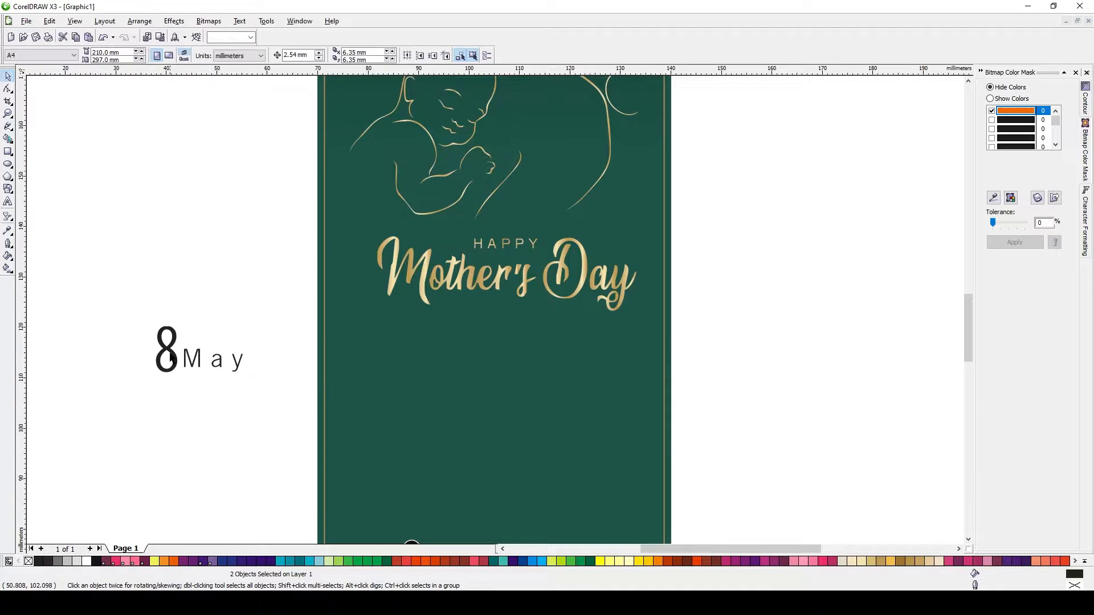
drag(167, 350, 465, 445)
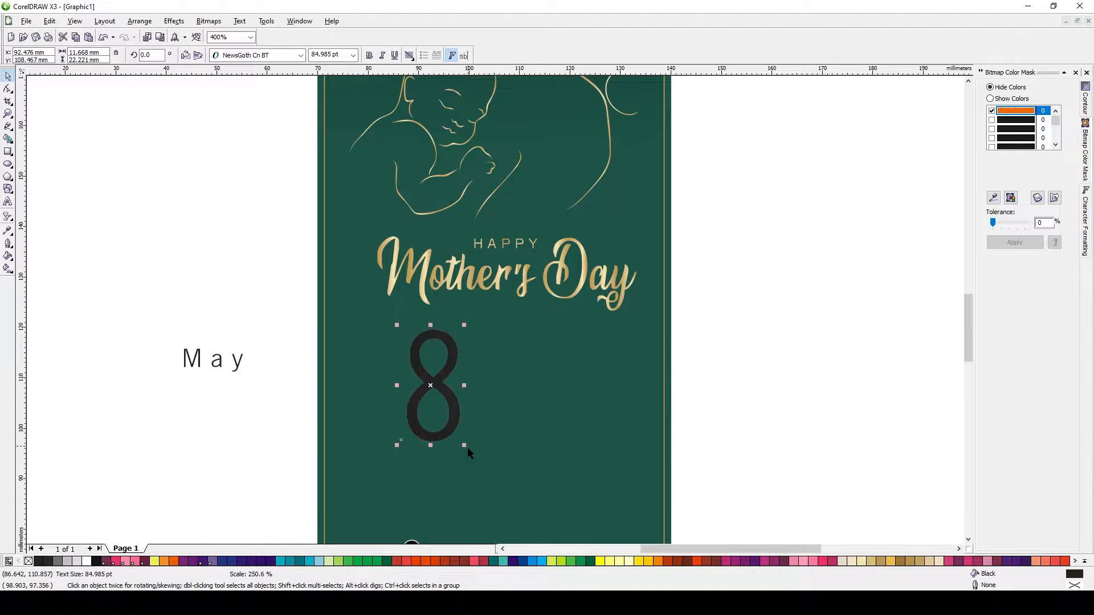
drag(441, 390, 550, 394)
scroll(495, 308, down, 2)
- Change the "May" text to capitals, "MAY"
key(BackSpace)
key(BackSpace)
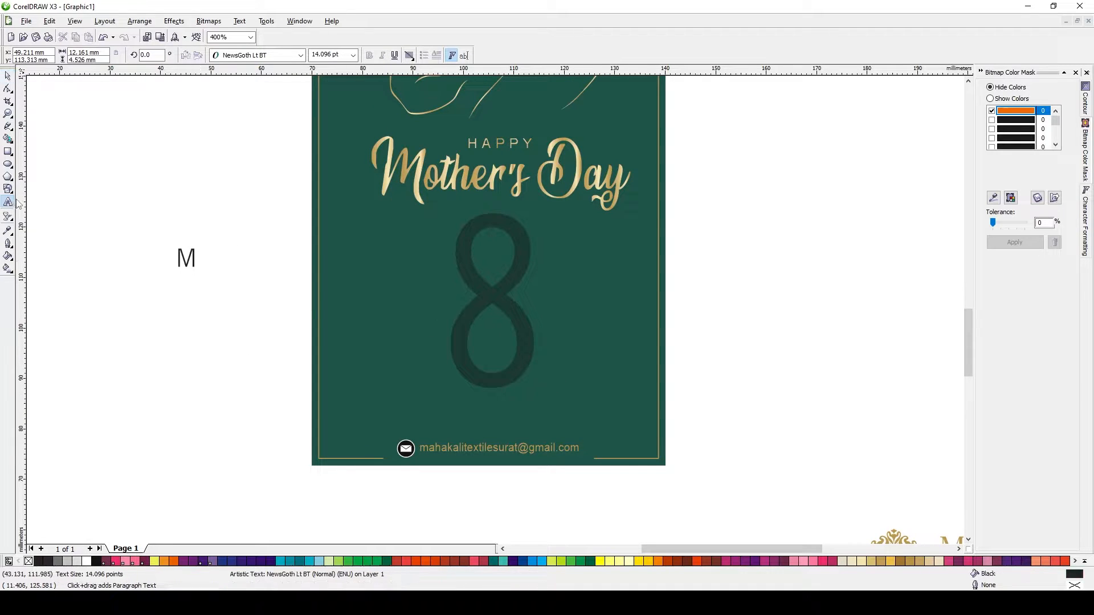
click(8, 77)
- Centre the MAY text on the large 8 and enlarge it to about 29.7 pt
shift+click(464, 302)
key(c)
key(e)
drag(721, 250, 293, 374)
drag(525, 313, 561, 356)
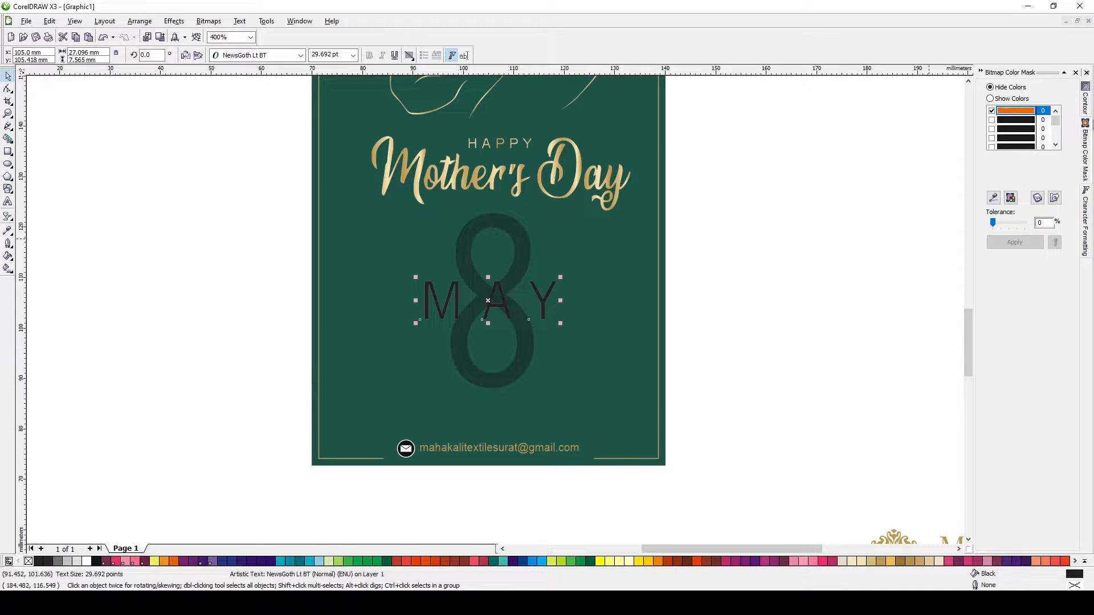
- Add a 1 mm outside contour to the MAY text and break it apart from the text
click(1085, 100)
click(1026, 232)
drag(1027, 164, 953, 169)
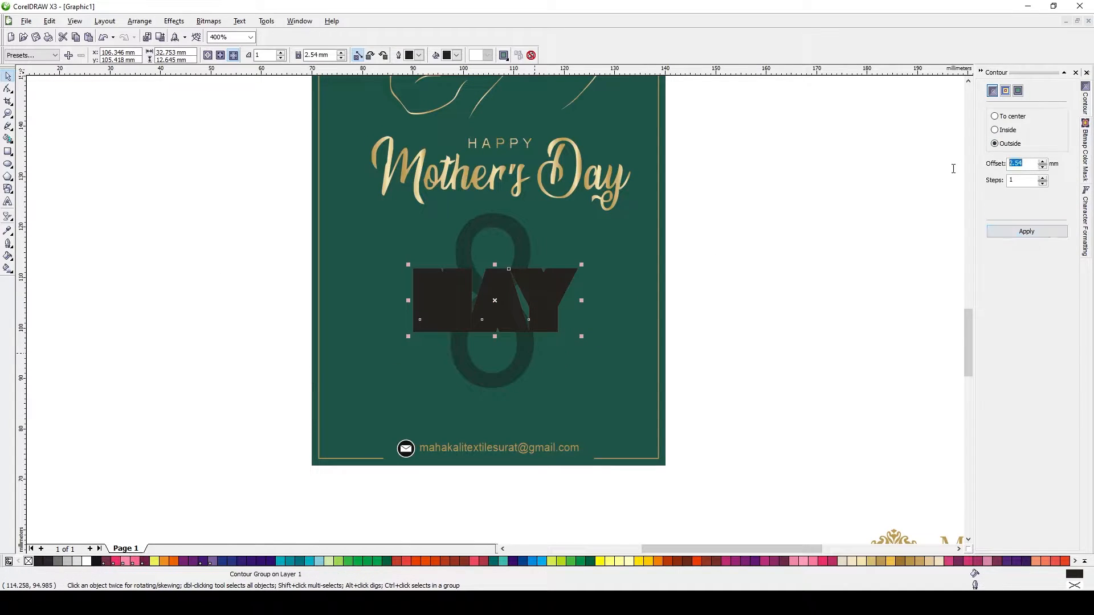
text(1)
key(Return)
drag(548, 304, 523, 304)
key(ctrl+z)
key(ctrl+k)
key(Escape)
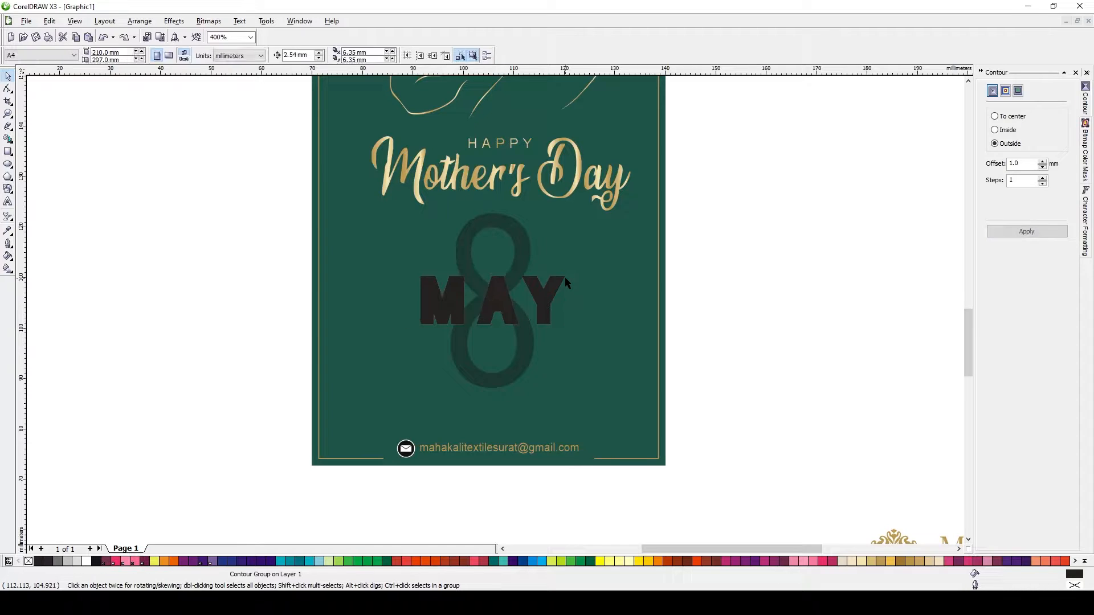
- Fill the contour shape behind MAY with the green fill copied from the card background
click(565, 278)
key(alt+e)
key(m)
click(610, 321)
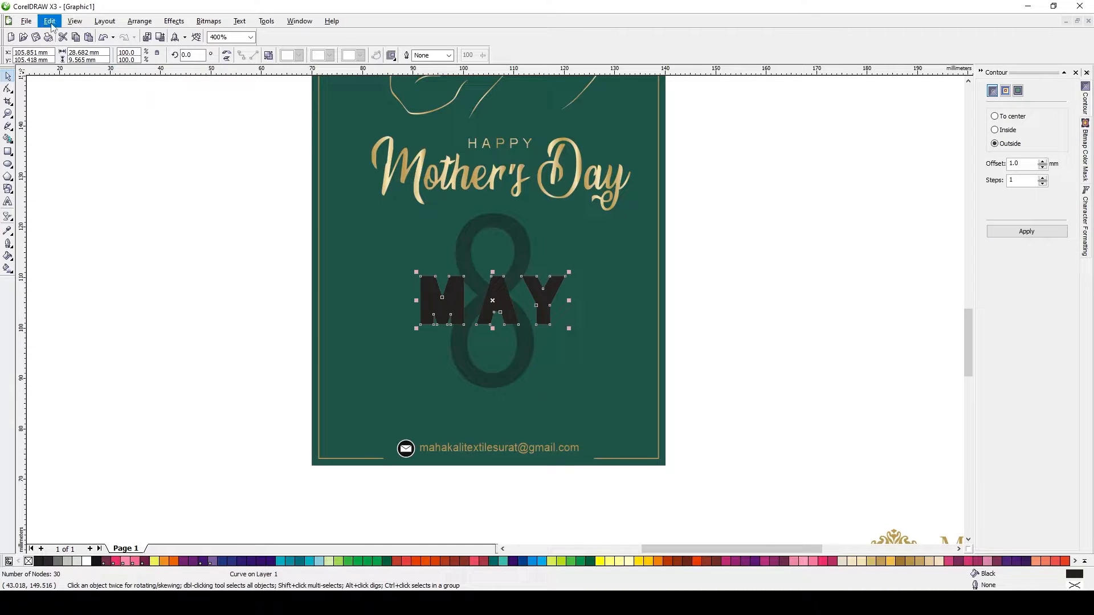
click(50, 21)
click(97, 152)
click(557, 317)
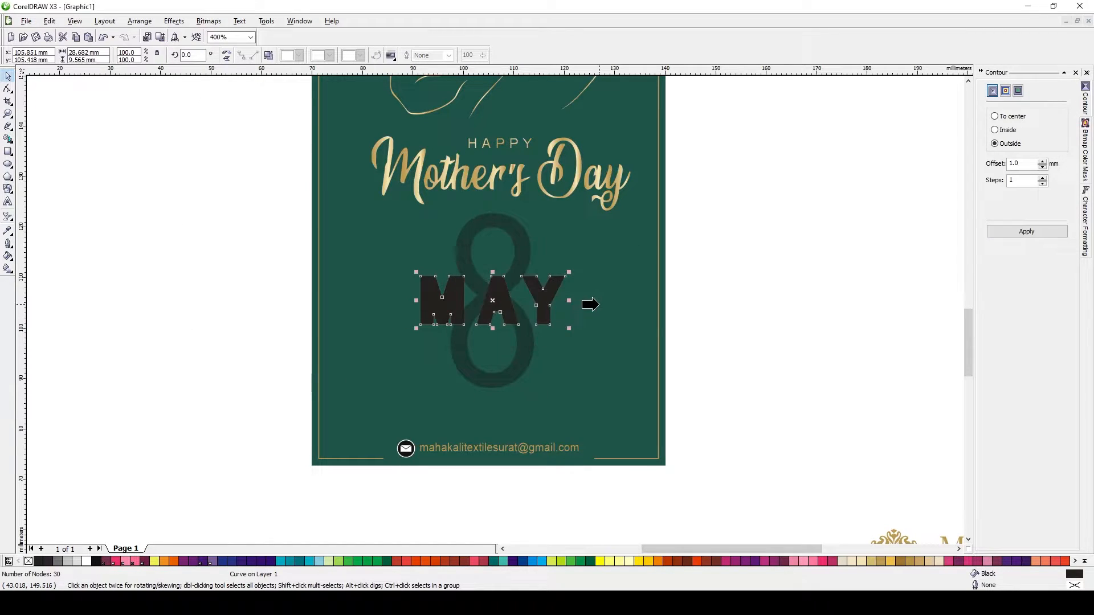
click(599, 305)
- Fill the MAY text with the gold gradient copied from the Mother's Day lettering
click(543, 308)
click(51, 22)
click(97, 151)
click(557, 317)
click(558, 161)
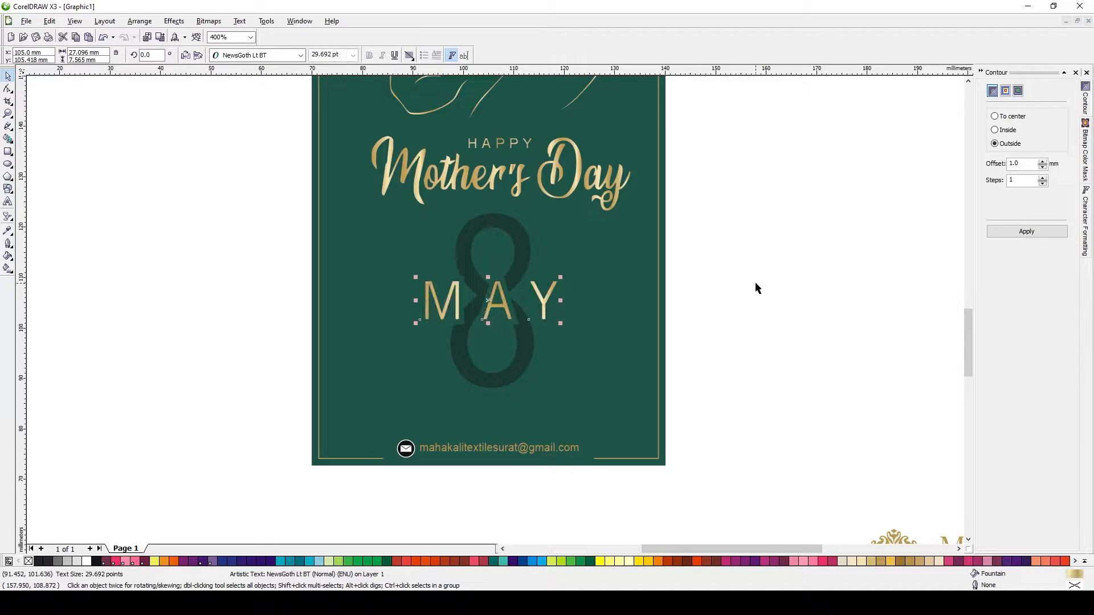
click(757, 288)
click(536, 307)
scroll(537, 306, up, 1)
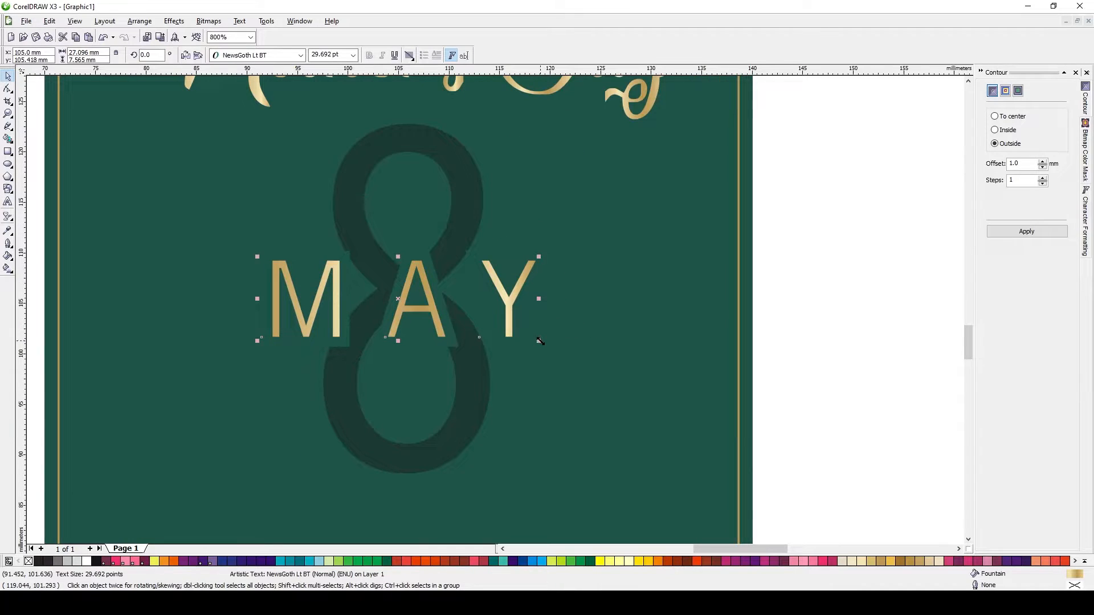
drag(540, 340, 535, 337)
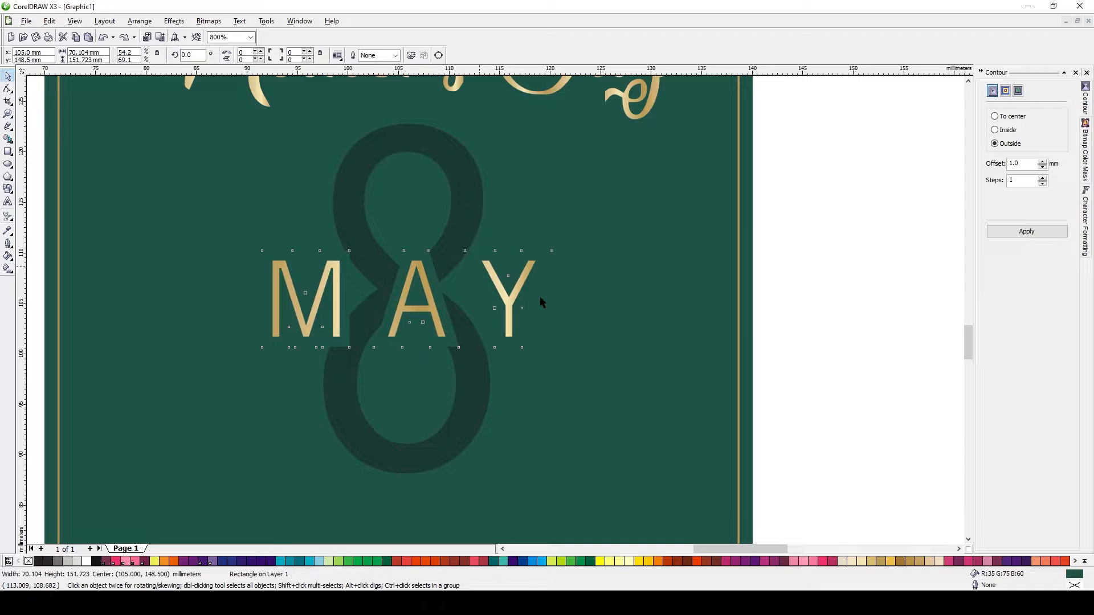
- Try an outline on the large 8 with rounded corners, placed behind the fill and scaled with the image
scroll(542, 301, down, 1)
click(711, 407)
click(466, 247)
click(466, 247)
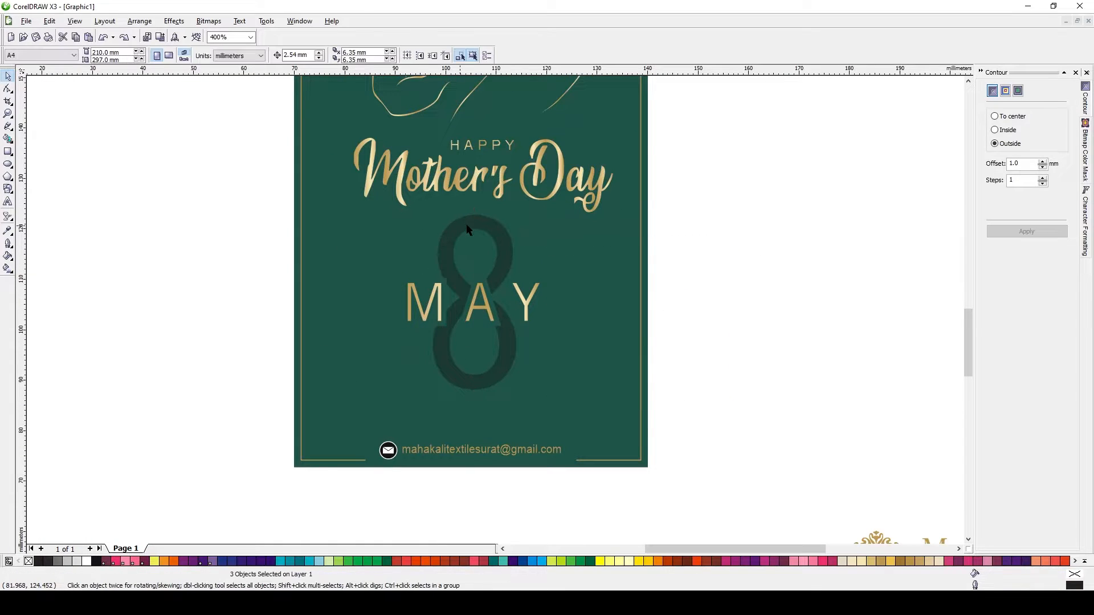
key(F12)
key(Return)
key(F12)
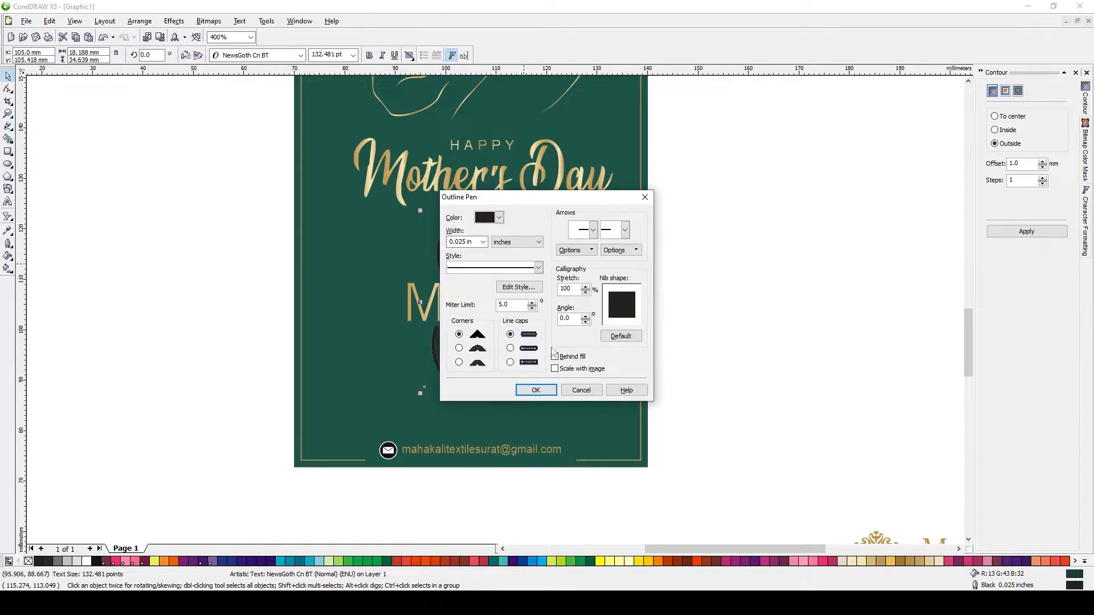
click(460, 348)
key(Return)
key(F12)
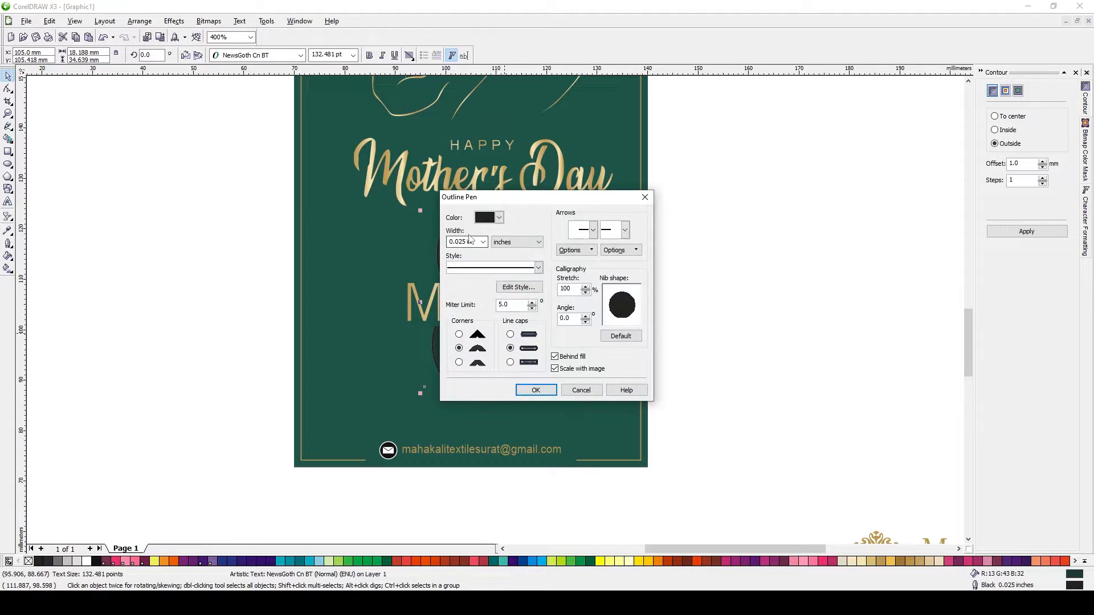
- Try a gold outline on the 8 at 0.05 and 0.025 inches and remove the outline again
text(5)
key(Return)
right_click(881, 562)
key(F12)
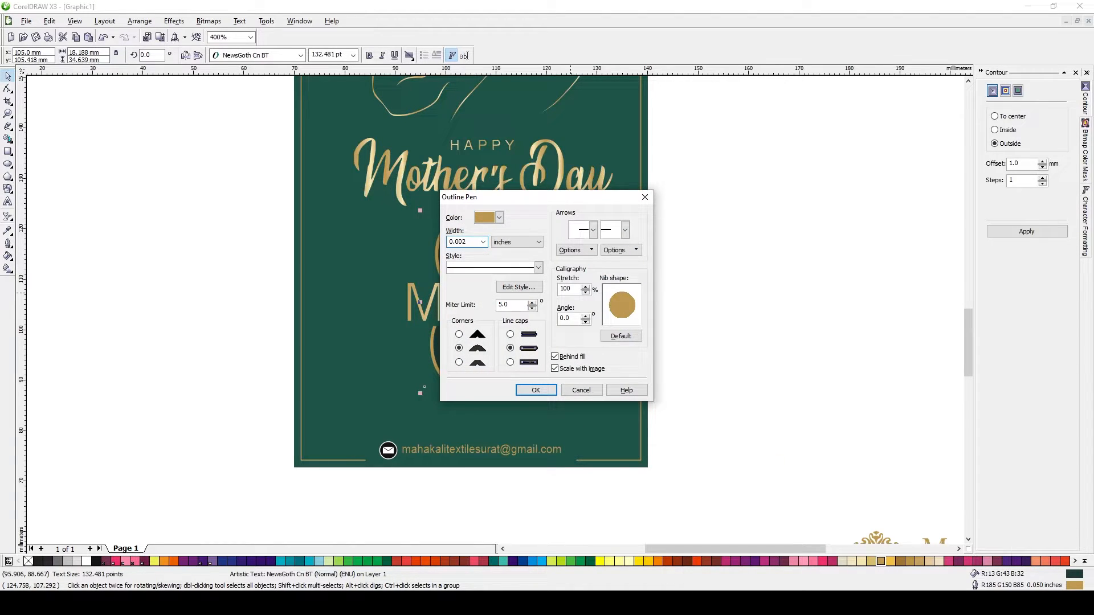
text(5)
key(Return)
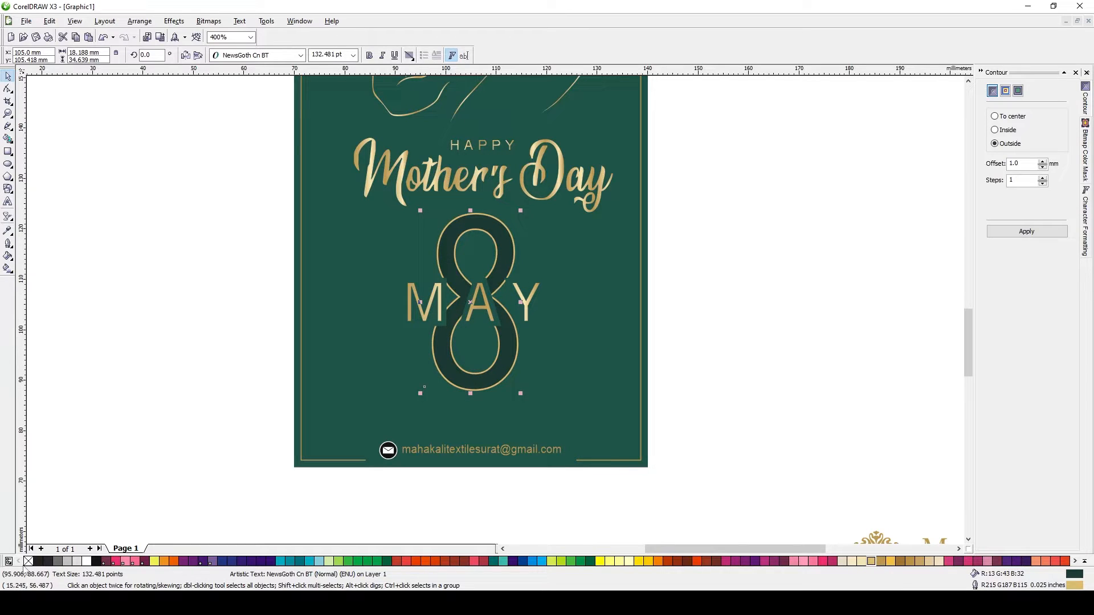
right_click(28, 562)
- Scale the 8 and the MAY text with its backing shape down together, bringing the 8 to about 113 pt
shift+click(424, 302)
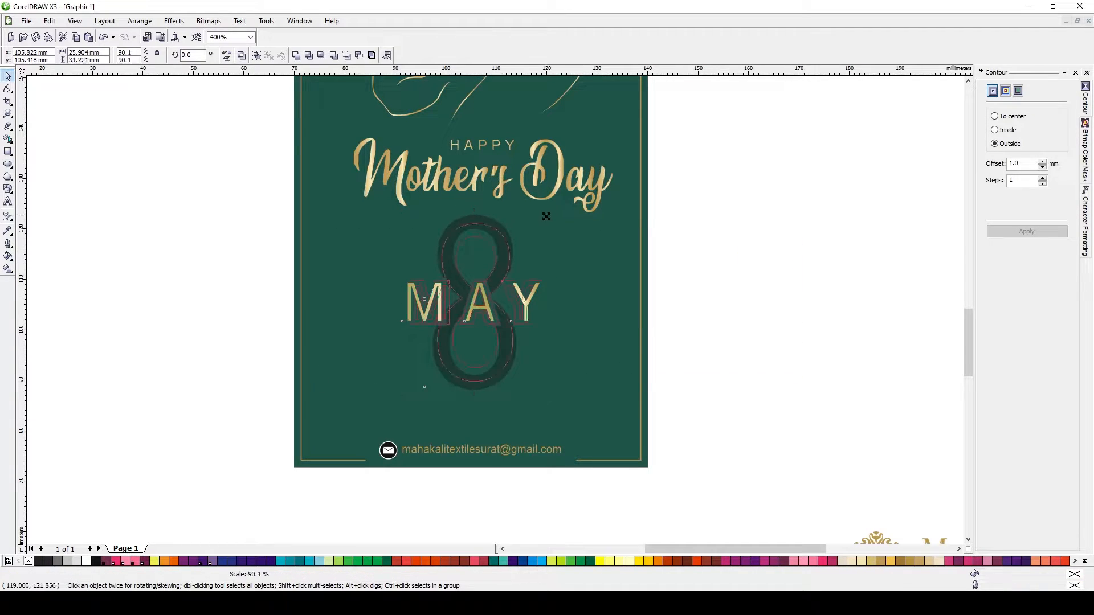
drag(546, 217, 546, 217)
click(117, 435)
- Move the MAY text with its backing shape straight down below the 8
key(Tab)
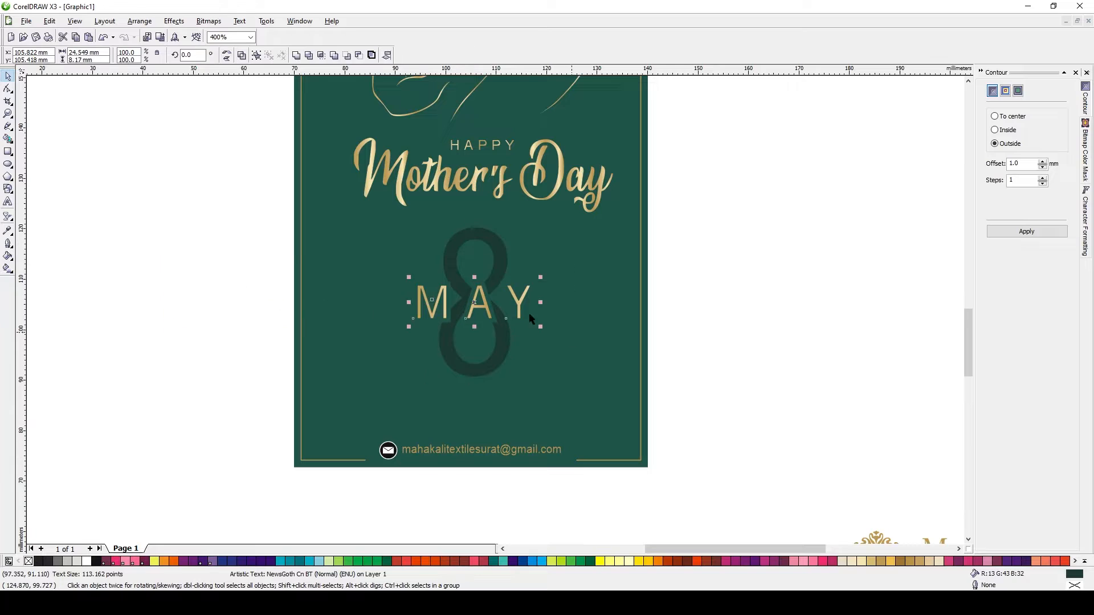
drag(530, 319, 529, 422)
click(486, 371)
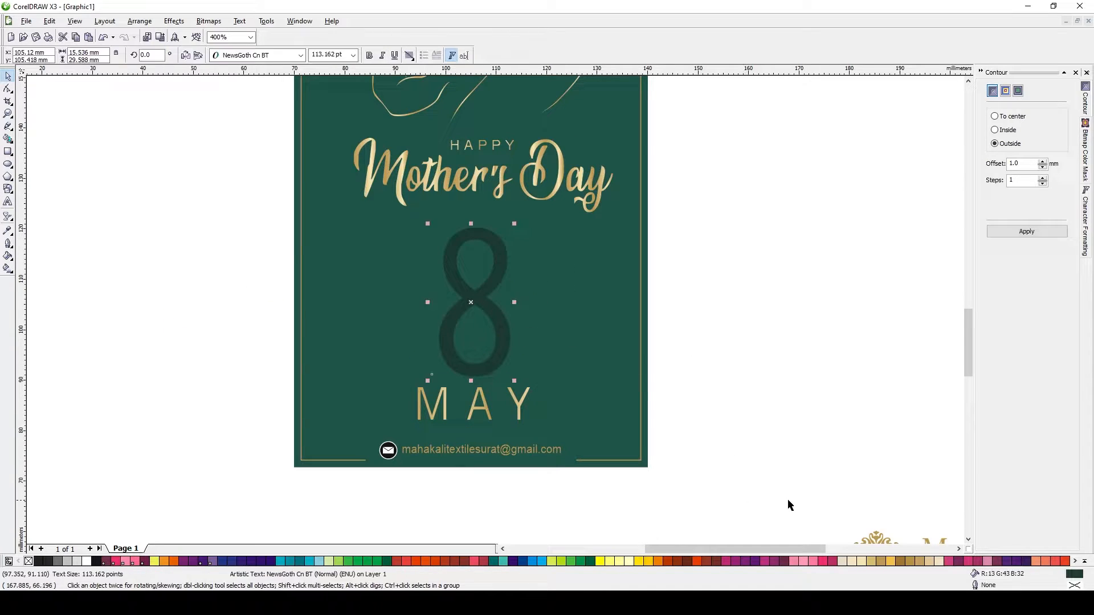
key(Escape)
- Group the MAY text with its backing shape and shift it slightly down towards the e-mail line
scroll(440, 297, down, 1)
drag(659, 368, 573, 376)
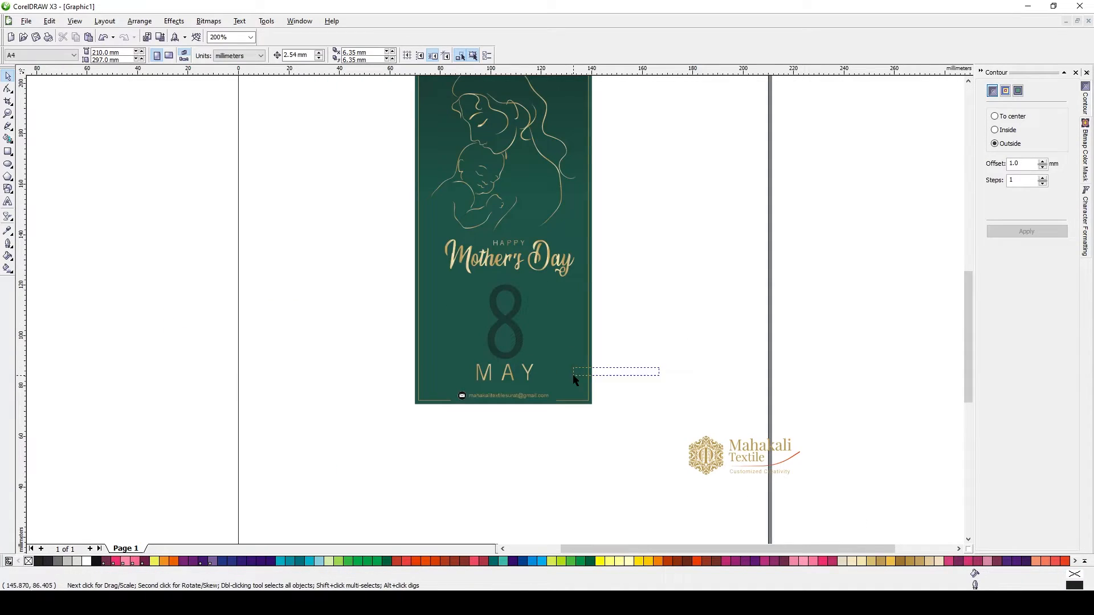
click(509, 378)
key(Down)
key(ctrl+z)
drag(625, 346, 447, 380)
key(ctrl+g)
key(Down)
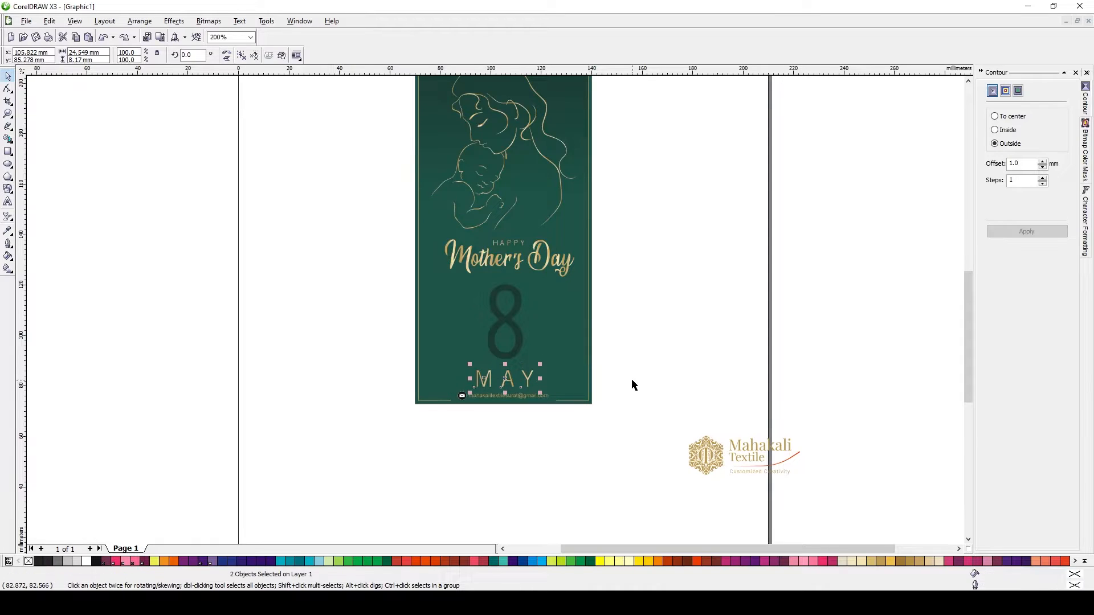
- Move the mother-and-child line art and the Mother's Day lettering up by about 5.8 mm
double_click(516, 327)
scroll(494, 305, up, 2)
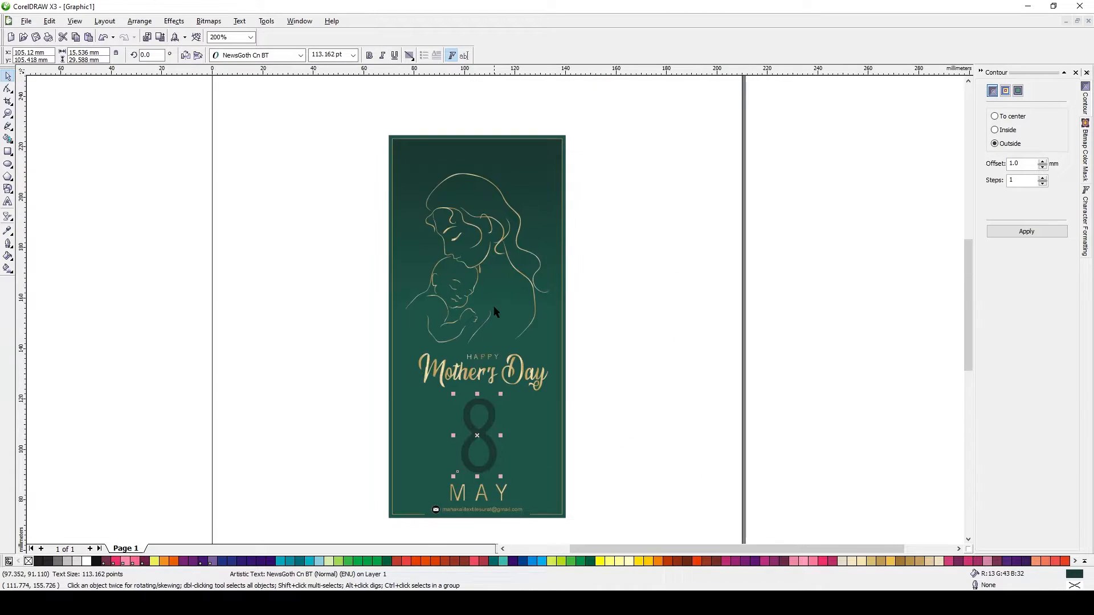
drag(373, 140, 640, 390)
key(Up)
key(Up)
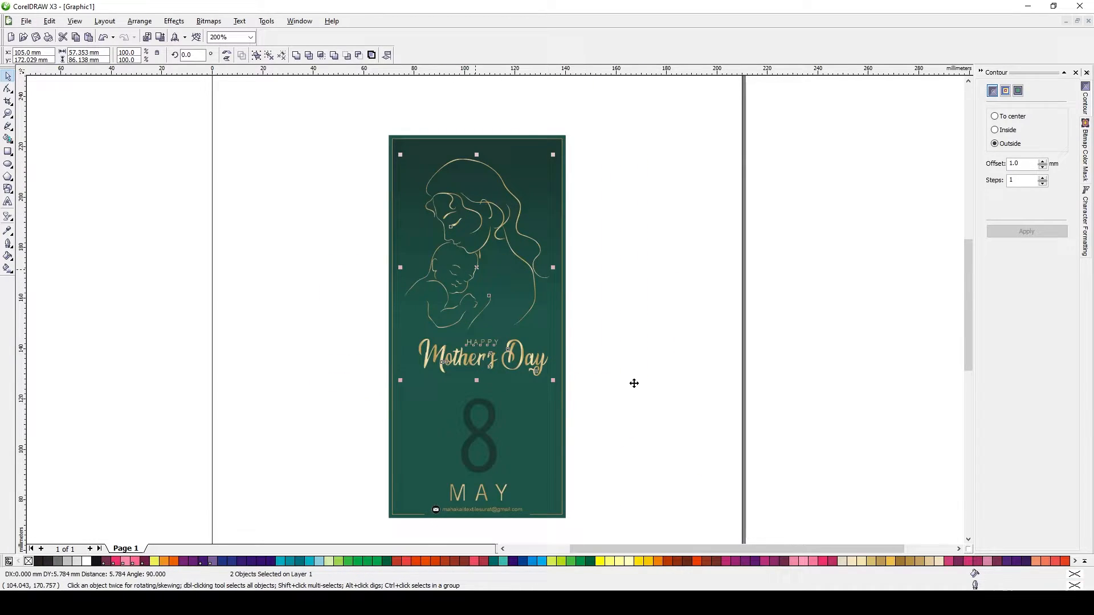
- Enlarge the 8 to about 141 pt between the lettering and MAY
click(488, 435)
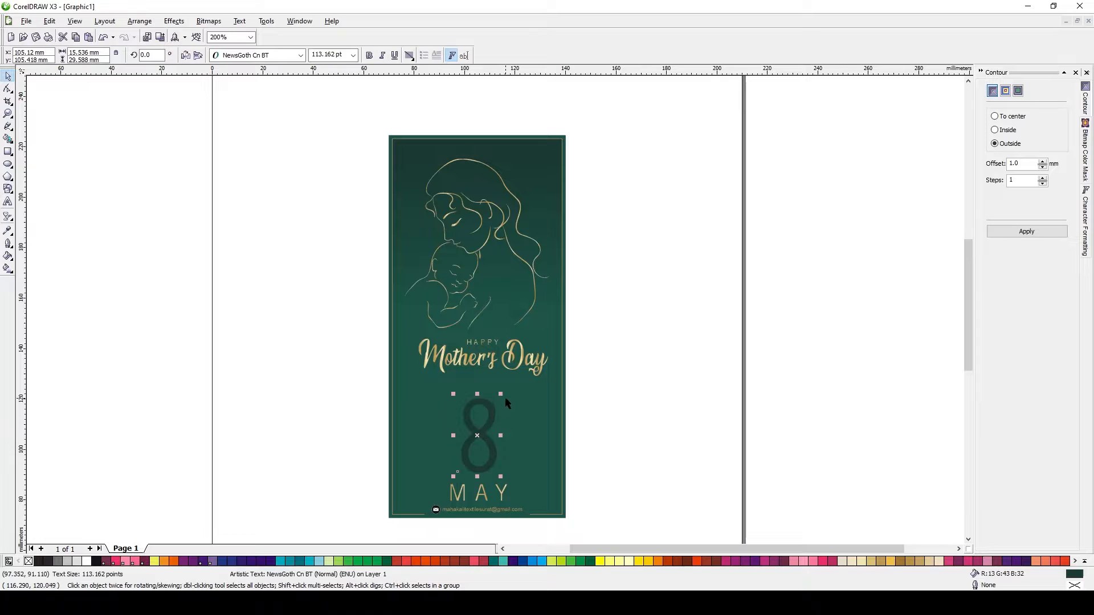
right_click(28, 561)
scroll(550, 344, down, 1)
- Bring the Mahakali Textile logo onto the card, centred horizontally over the middle of the 8
click(614, 527)
key(p)
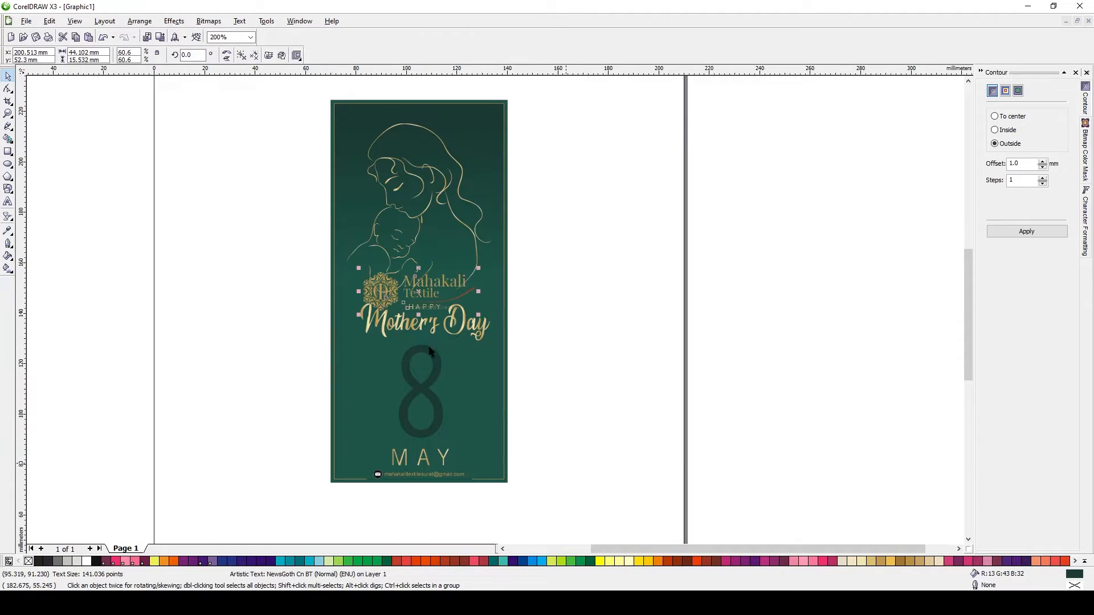
scroll(431, 348, up, 1)
drag(437, 159, 383, 376)
click(655, 395)
scroll(460, 364, down, 1)
scroll(494, 309, up, 1)
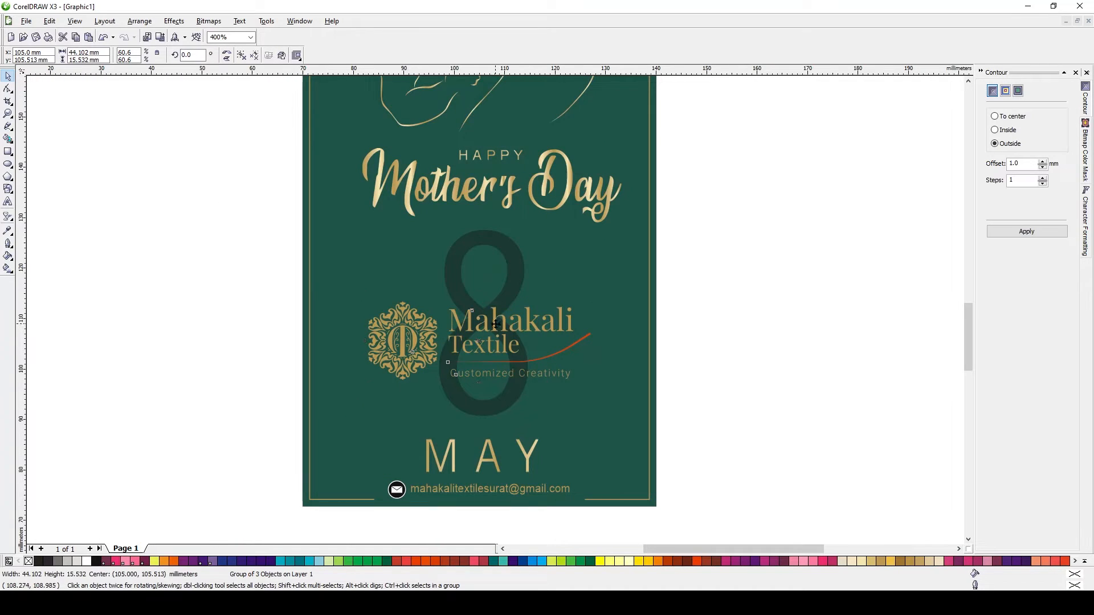
drag(495, 324, 494, 317)
- Ungroup the logo and put a 0.5 mm outside contour in the card's green behind its lettering
click(241, 56)
click(79, 203)
click(464, 316)
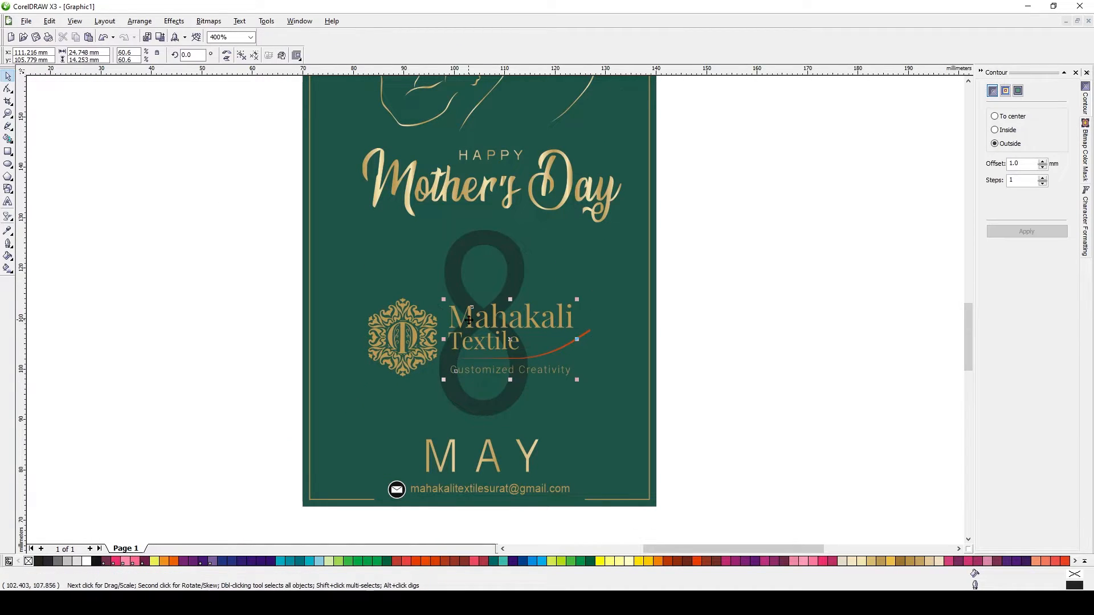
scroll(600, 351, up, 1)
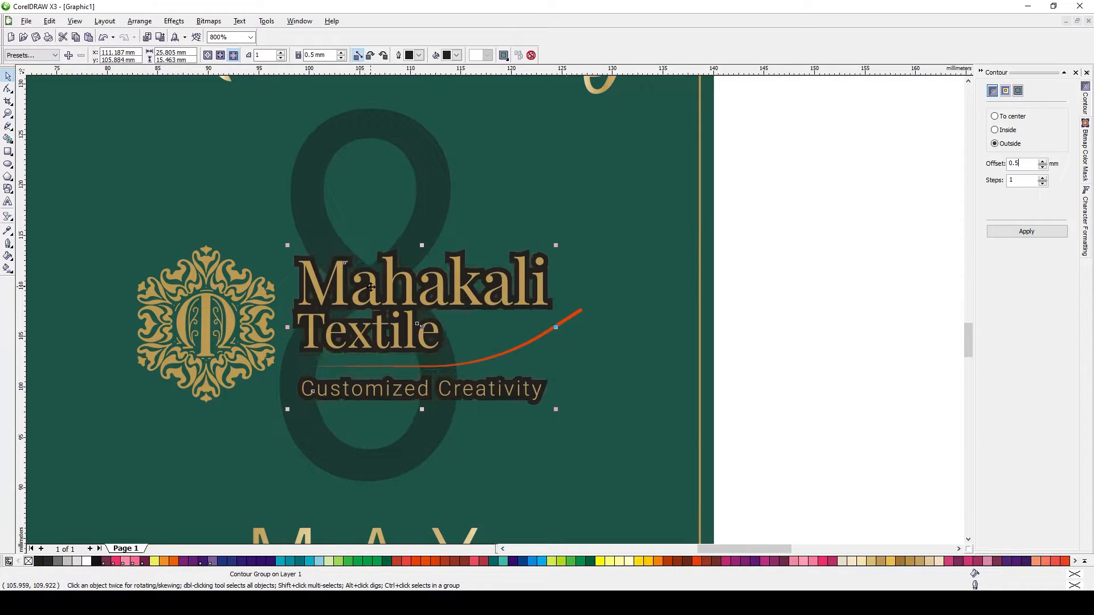
key(Escape)
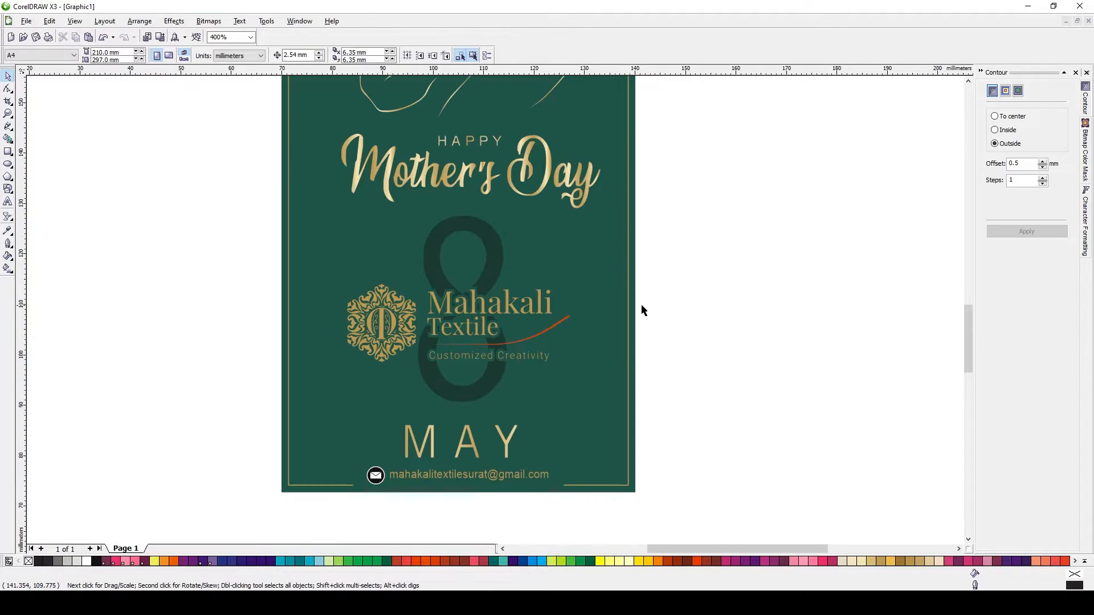
- Shift the logo with its backing shape a few millimetres to the left to balance it over the 8
click(473, 310)
drag(473, 307, 451, 303)
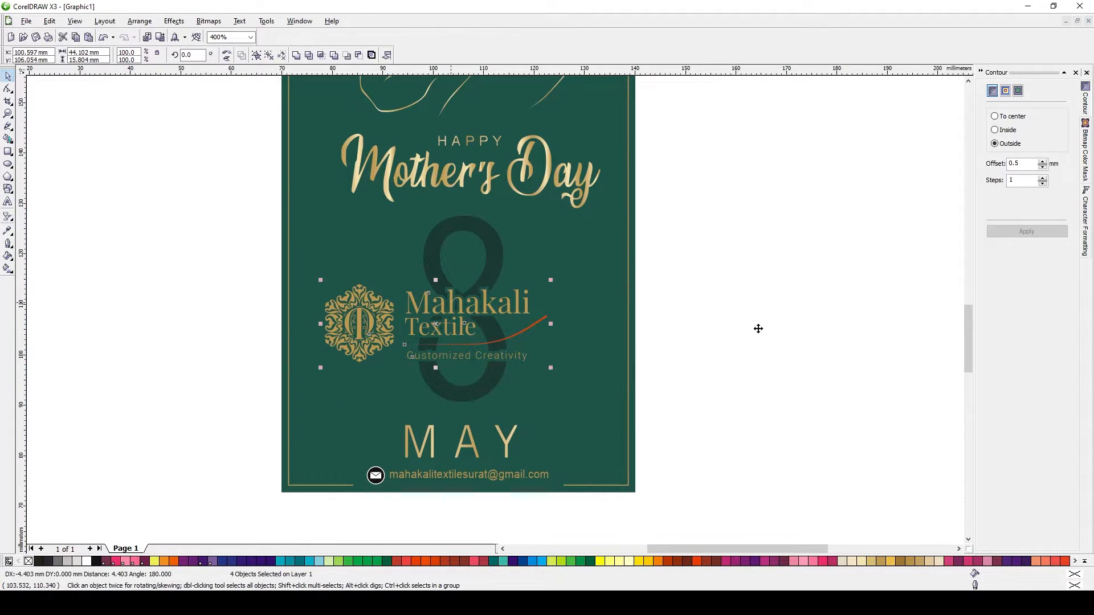
scroll(481, 313, down, 2)
drag(341, 350, 340, 349)
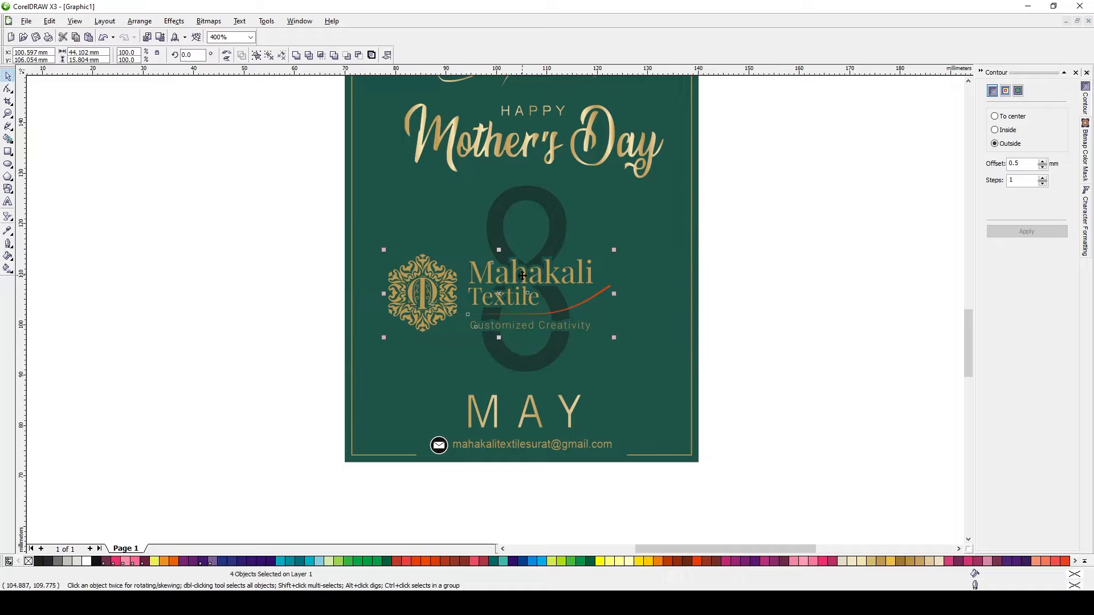
key(Right)
key(Escape)
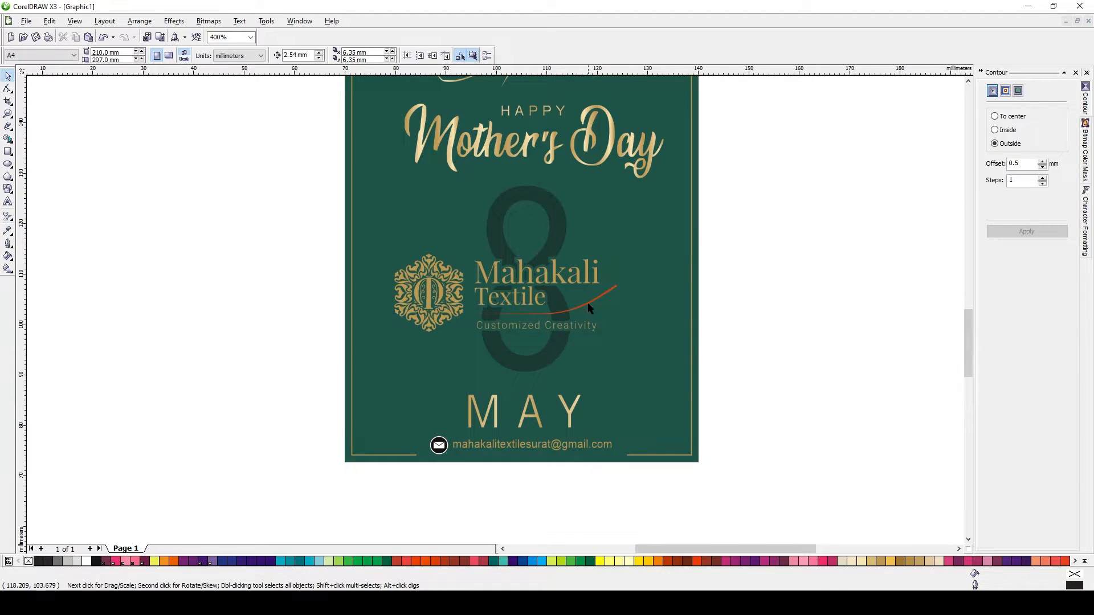
- Move the MAY text slightly up, closer to the bottom of the 8
click(537, 426)
drag(538, 427, 538, 413)
- Move the complete Mahakali Textile logo off the card to its left and remove the backing shape from the 8
click(513, 274)
drag(512, 274, 167, 344)
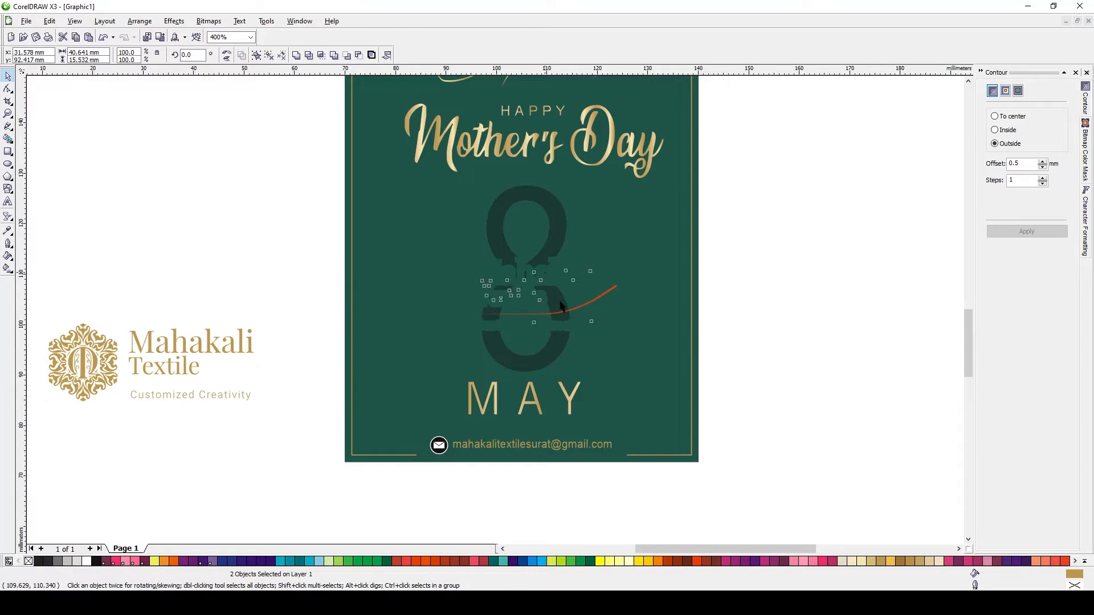
key(ctrl+z)
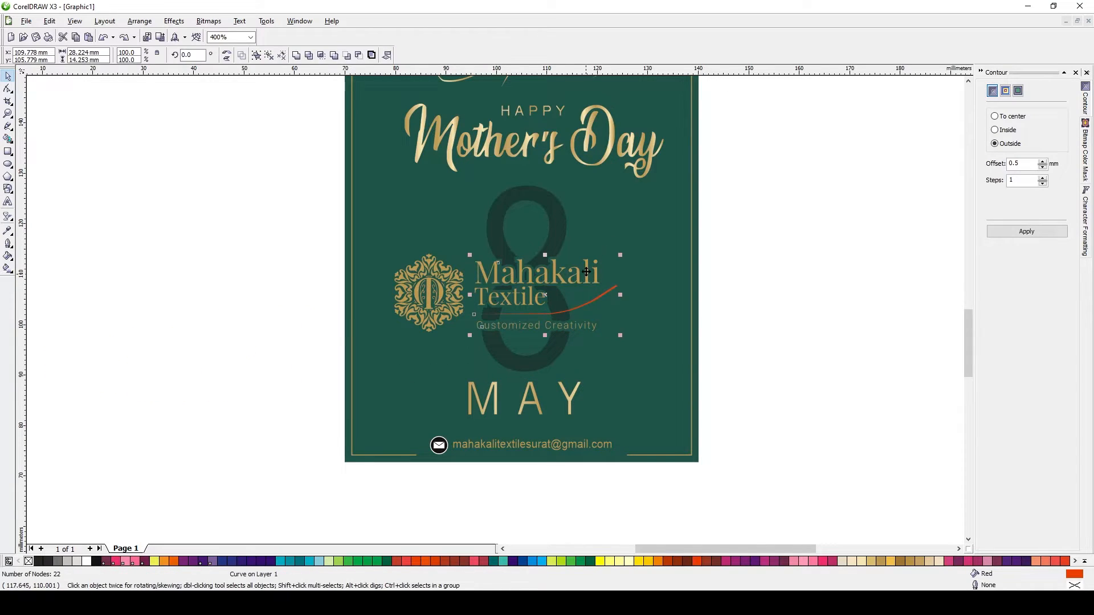
drag(586, 271, 781, 312)
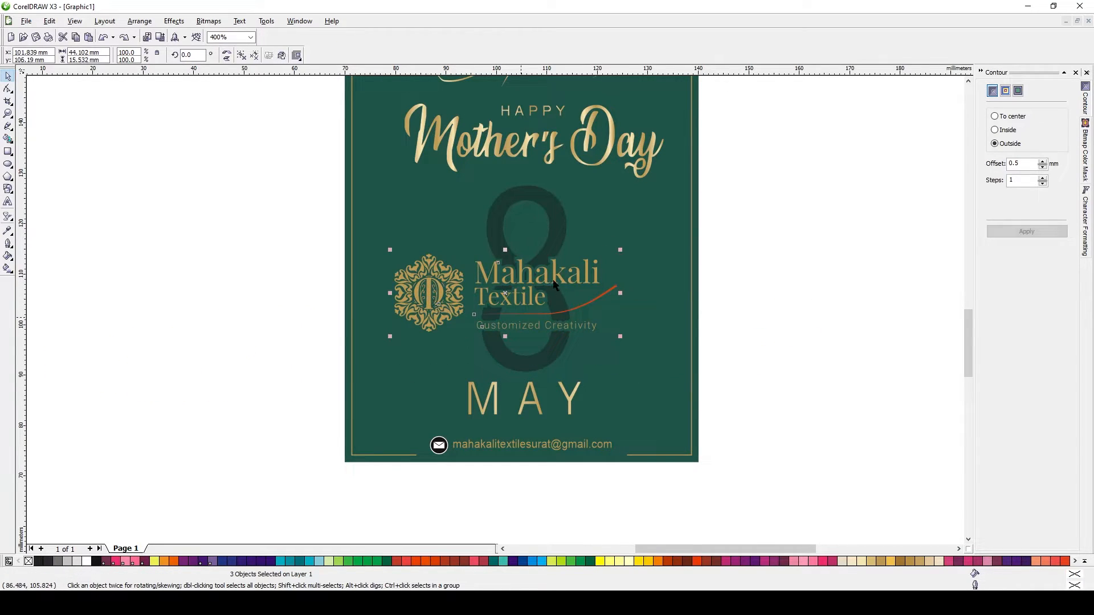
drag(429, 301, 64, 352)
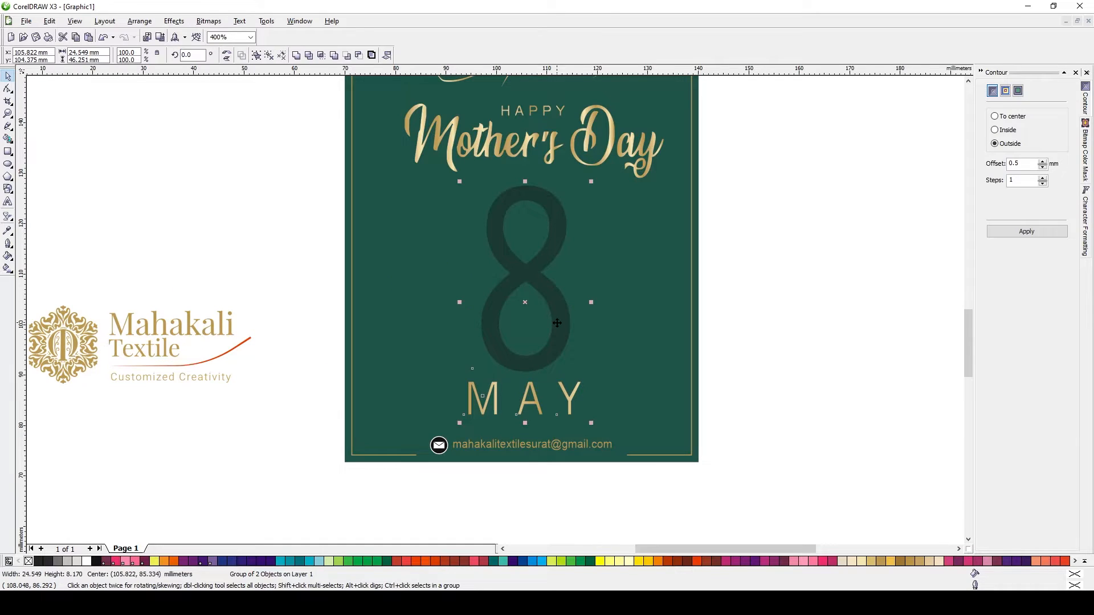
- Place MAY across the middle of the 8 and scale both down together to about 22.9 × 34.4 mm
drag(524, 402, 505, 264)
shift+click(566, 338)
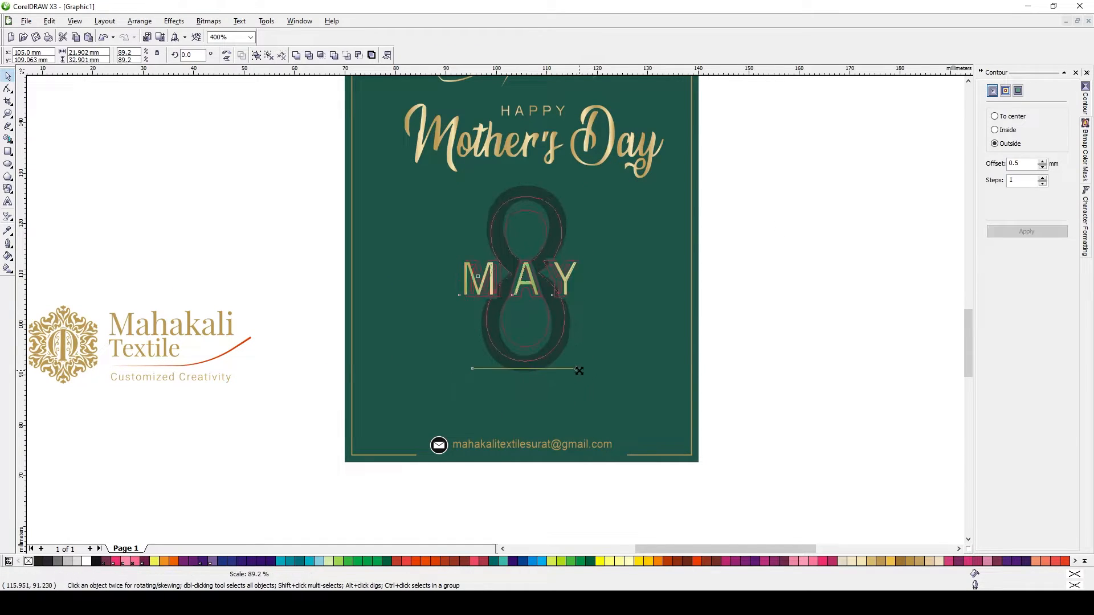
right_click(28, 561)
- Scale the line art and Mother's Day lettering down together to about 50.6 × 76 mm and move them up slightly
scroll(454, 519, down, 1)
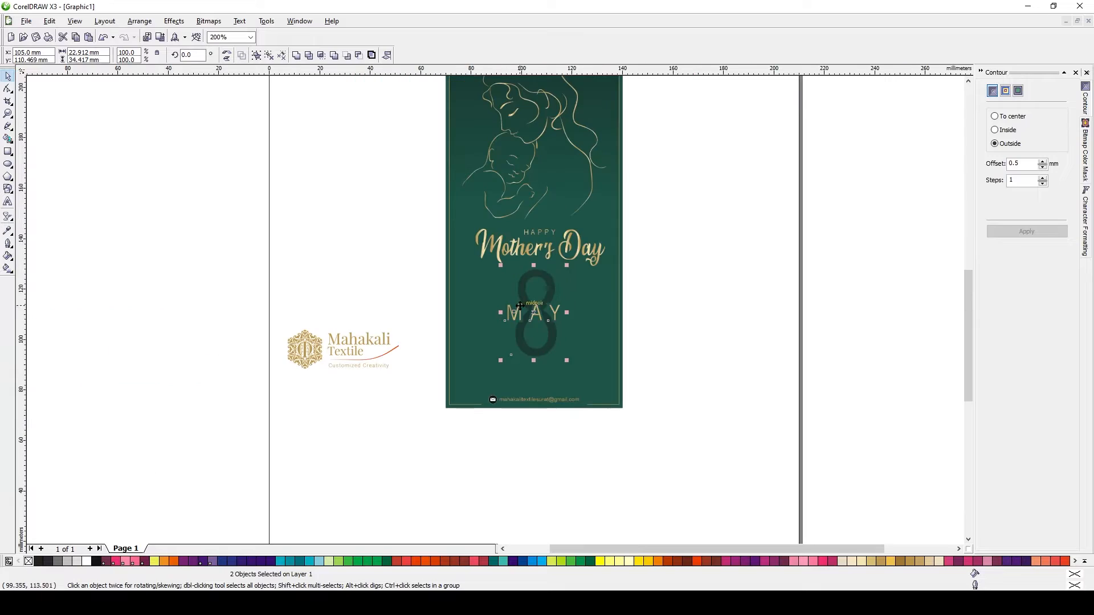
key(Escape)
drag(369, 139, 592, 357)
drag(487, 241, 487, 233)
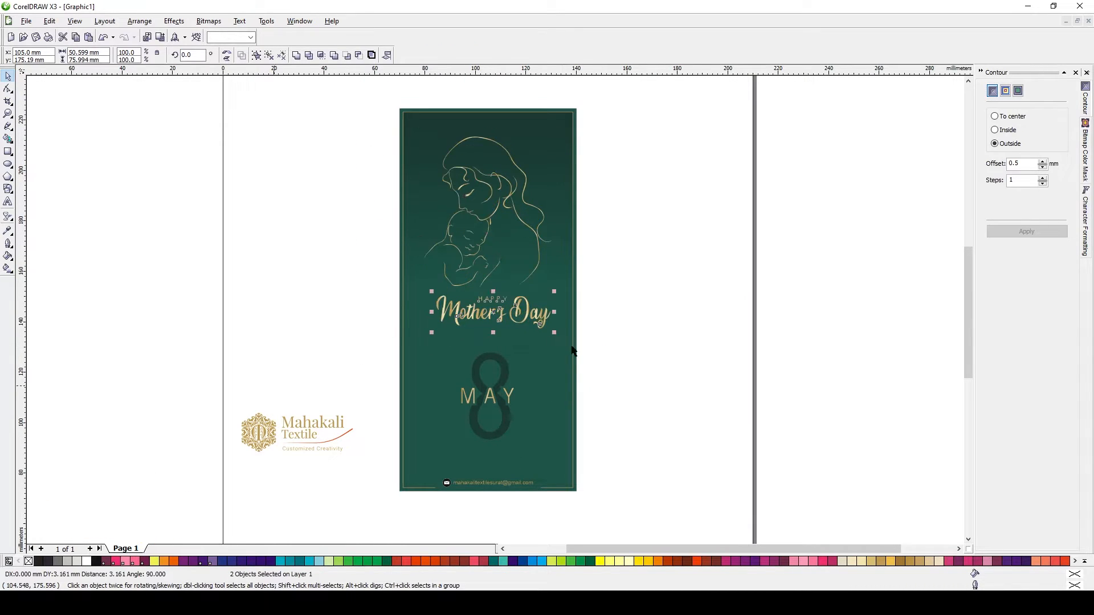
- Move the Mother's Day lettering up closer to the line art and shift the 8 MAY motif up beneath it
drag(502, 316, 506, 308)
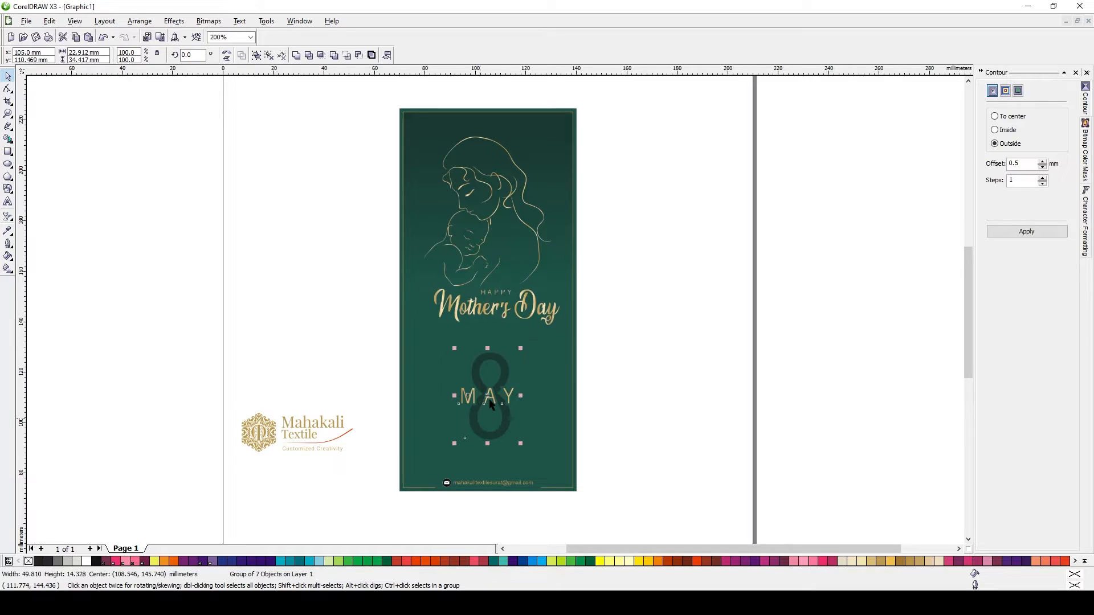
drag(490, 402, 490, 376)
- Move the Mahakali Textile logo back onto the card, centred horizontally between the 8 MAY motif and the e-mail line
drag(309, 428, 357, 434)
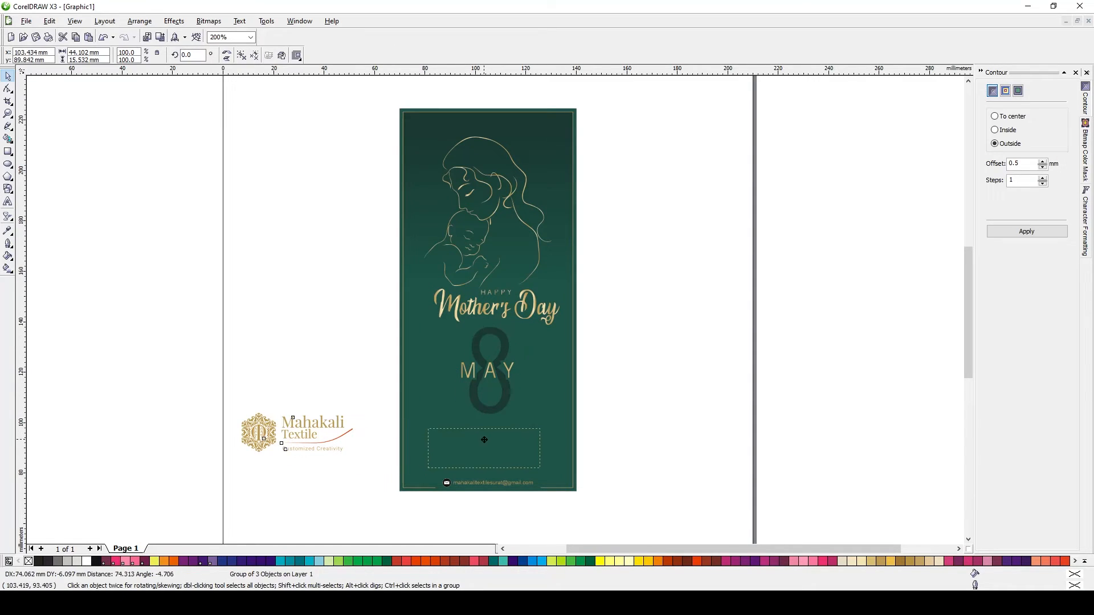
drag(484, 440, 484, 440)
click(549, 399)
click(669, 410)
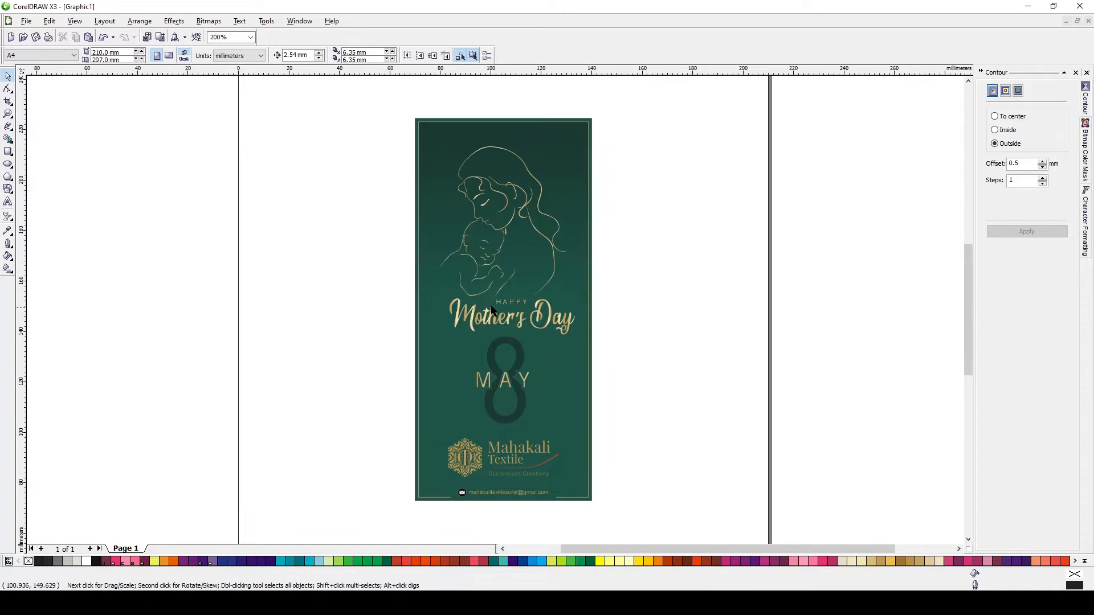
- Copy the dark transparent gradient rectangle to the card's lower half and flip it vertically so it darkens toward the bottom edge
click(564, 147)
shift+click(461, 246)
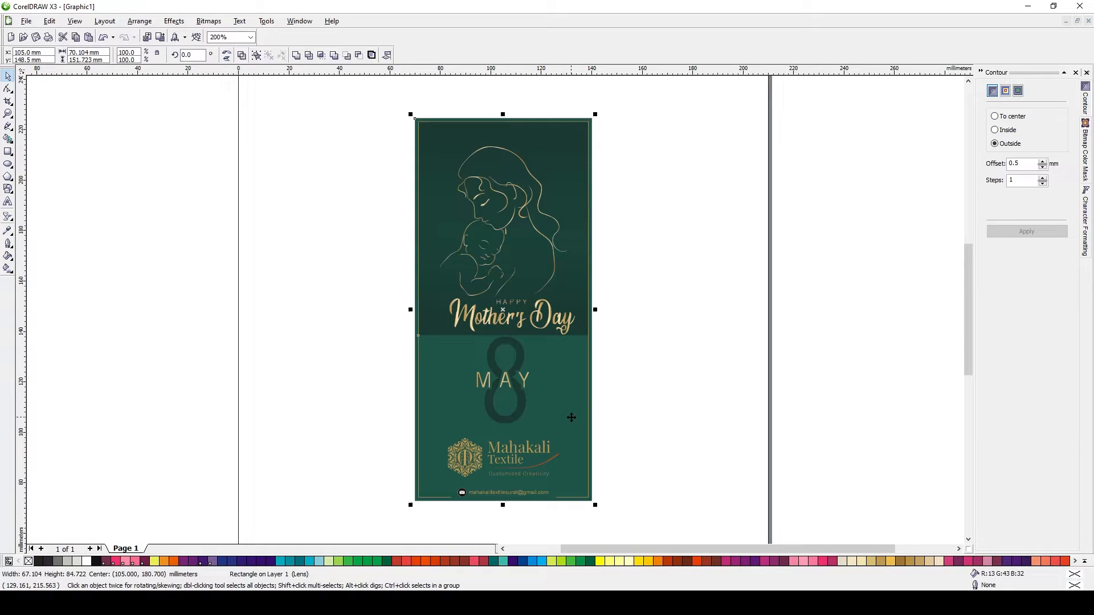
click(577, 489)
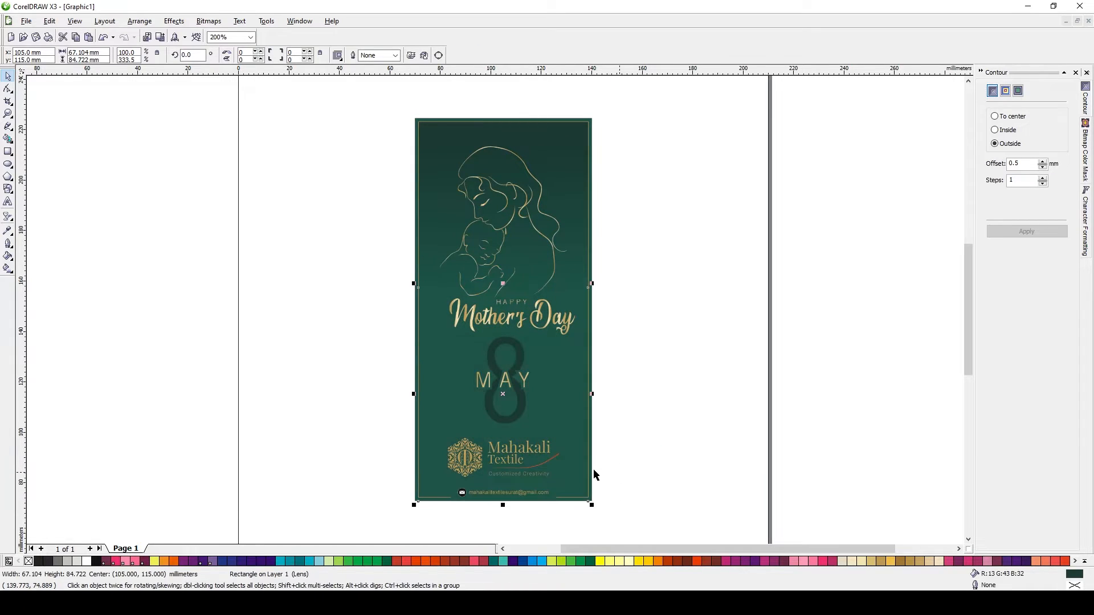
click(640, 378)
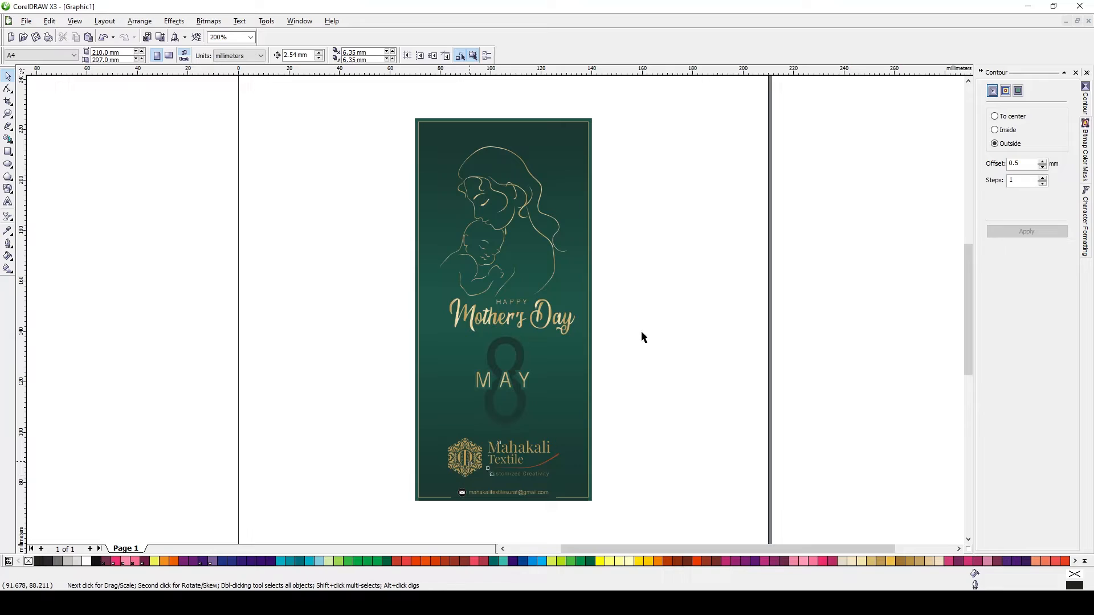
- Move the 8 MAY motif down slightly and stretch the lower dark gradient rectangle upward to about 102.7 mm tall
click(503, 380)
drag(503, 380, 503, 388)
click(525, 344)
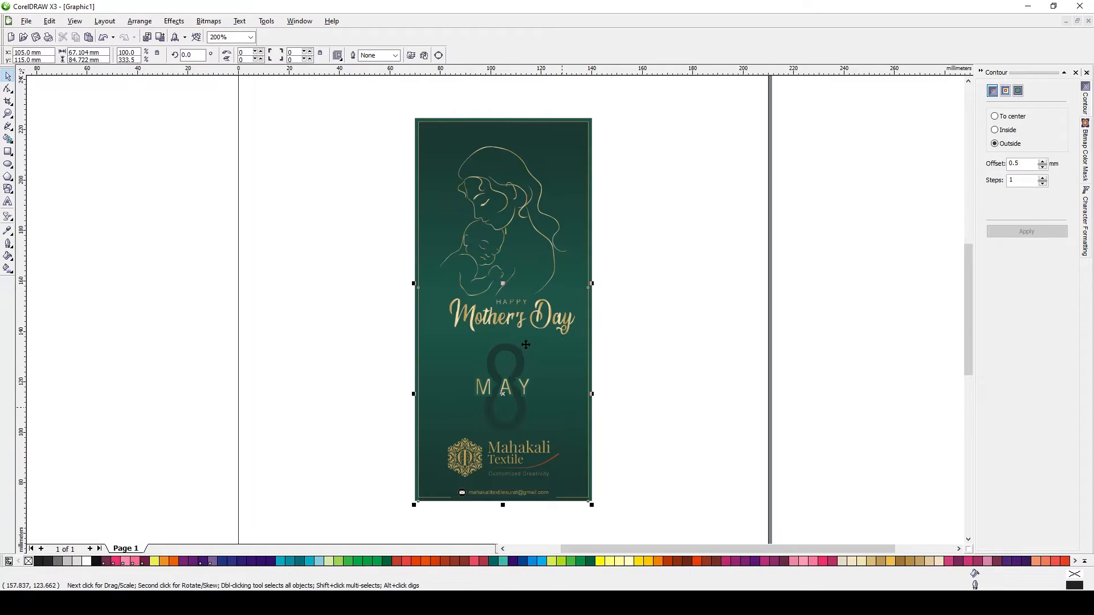
click(513, 317)
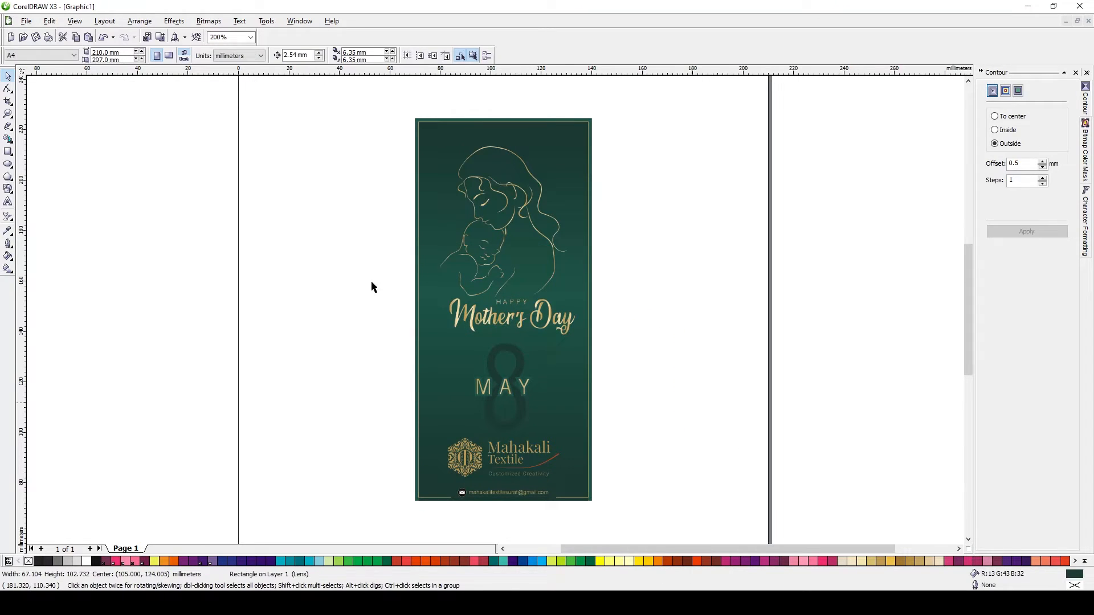
click(674, 399)
- Move the mother-and-child line art up slightly, away from the Mother's Day lettering
click(471, 455)
click(408, 160)
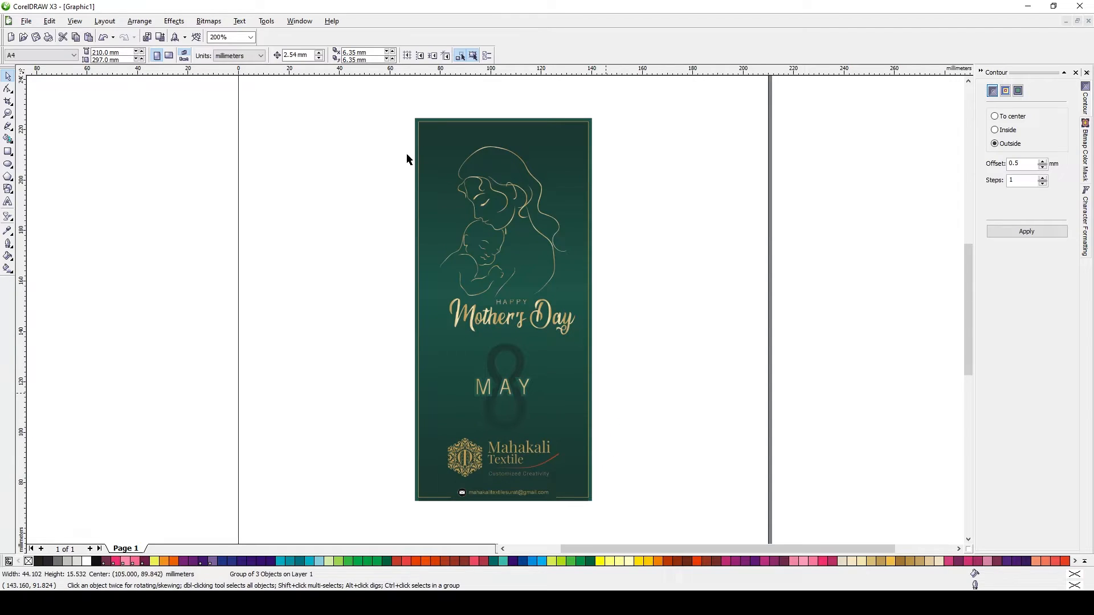
drag(374, 127, 656, 325)
click(501, 207)
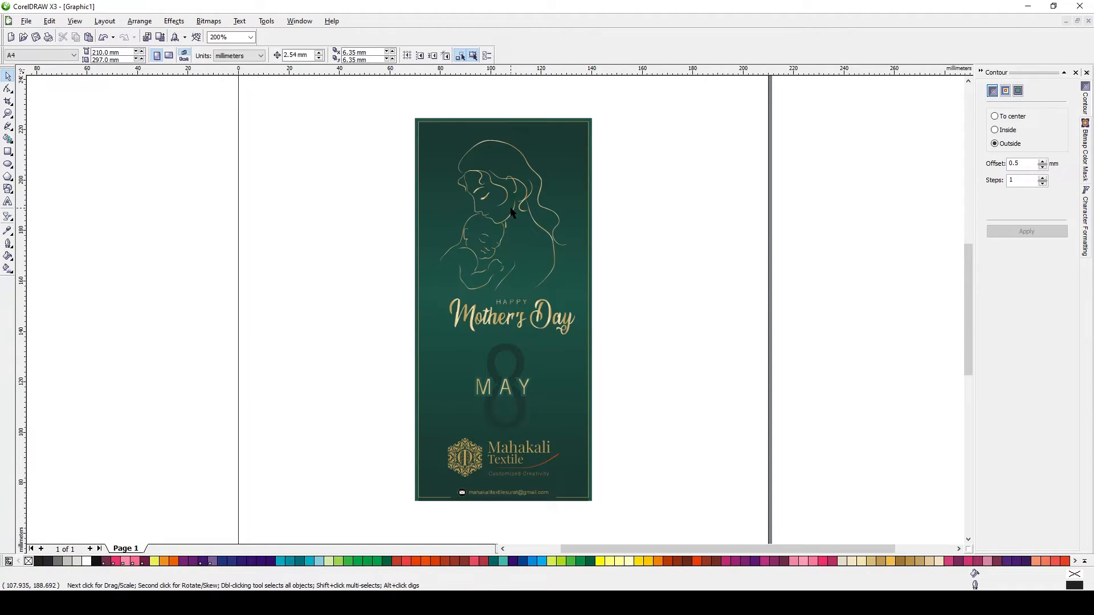
- Draw a closed Bezier shape along the mother's lower lip, fill it Red and remove its outline
click(463, 187)
drag(599, 271, 599, 271)
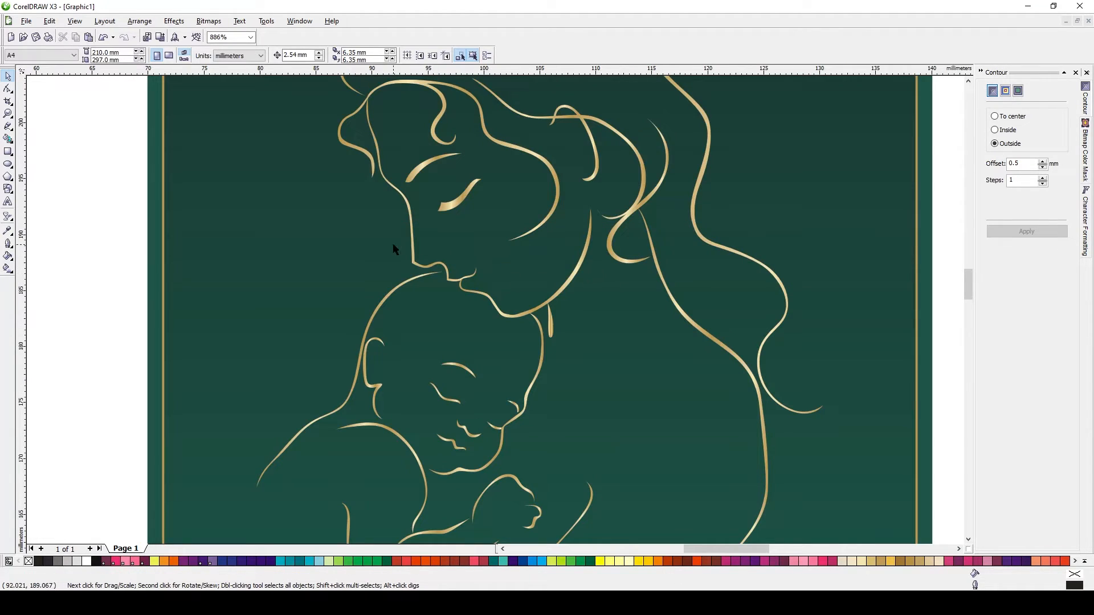
click(8, 126)
scroll(497, 310, up, 3)
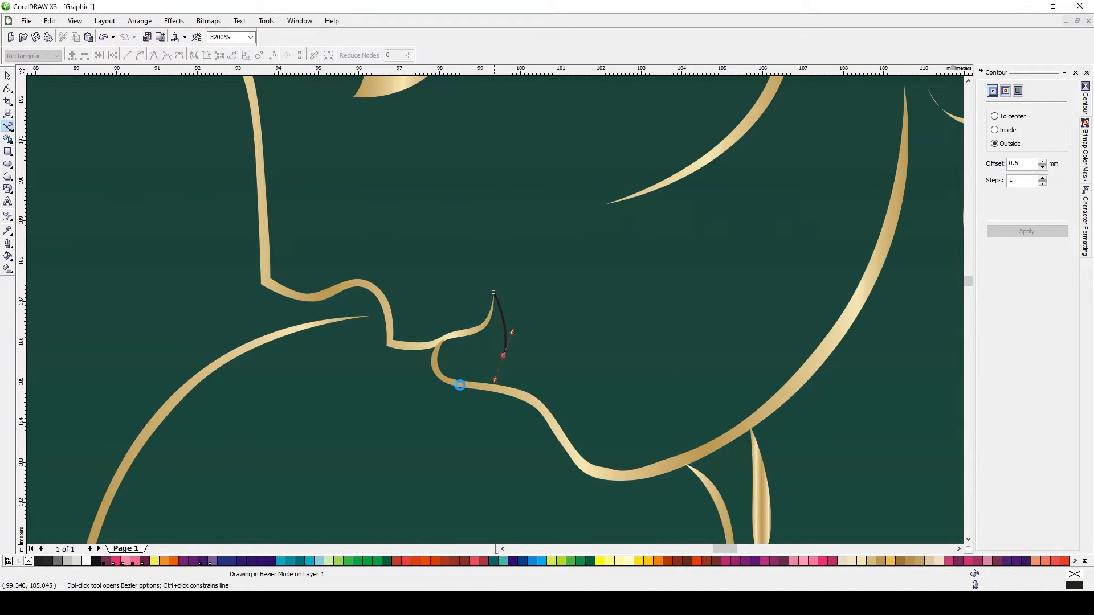
drag(450, 380, 431, 376)
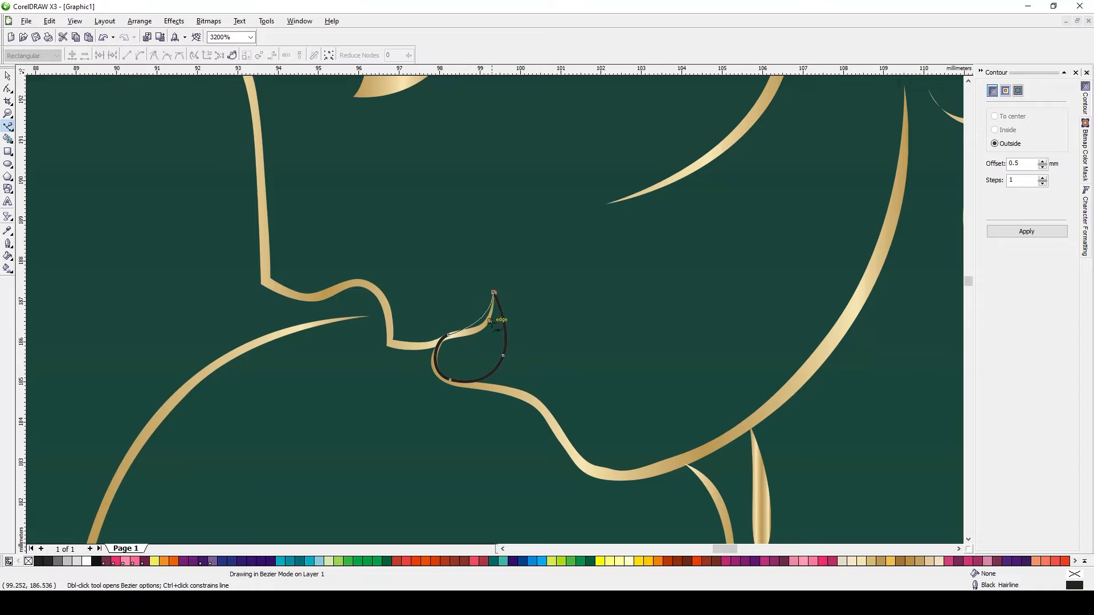
key(space)
click(416, 562)
key(Escape)
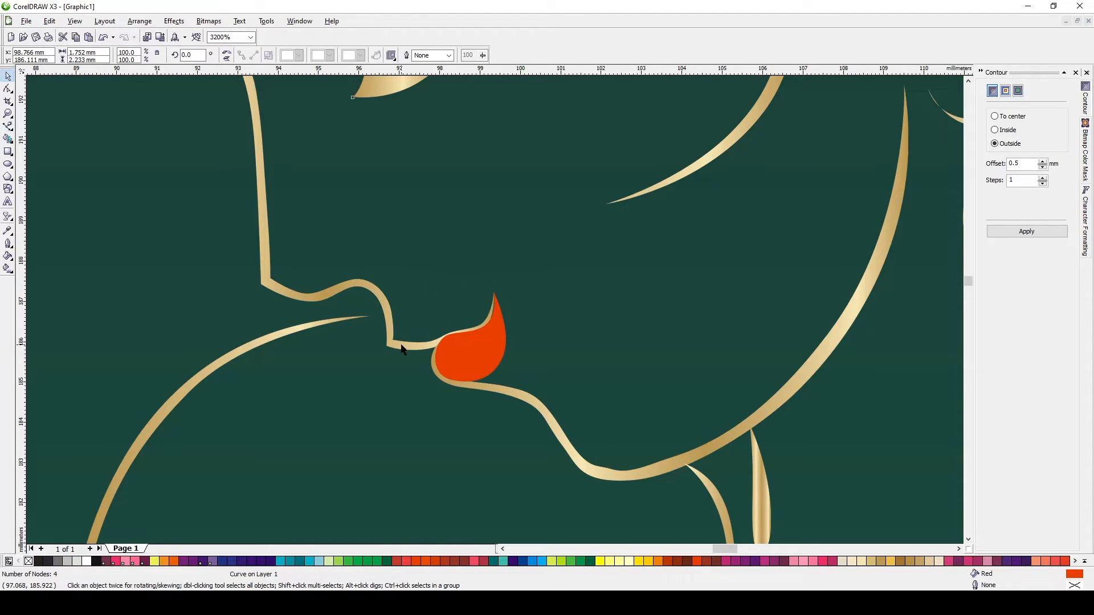
- Reshape the red lip into a slimmer crescent by adjusting its curve handles and raising its lower node
scroll(477, 313, down, 3)
scroll(464, 307, down, 2)
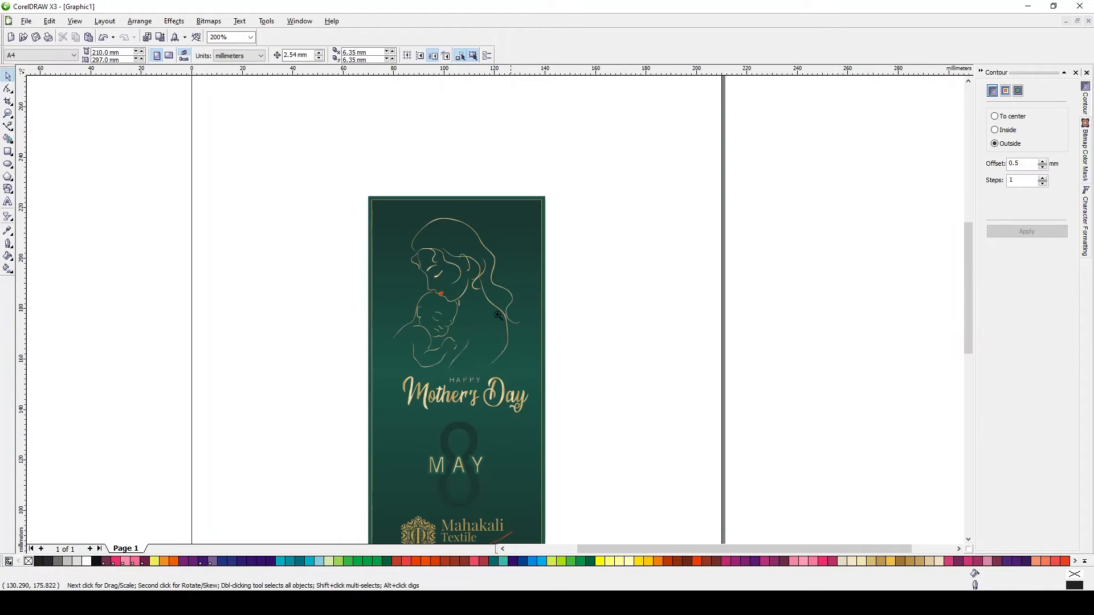
scroll(506, 352, up, 3)
key(F10)
scroll(558, 251, up, 5)
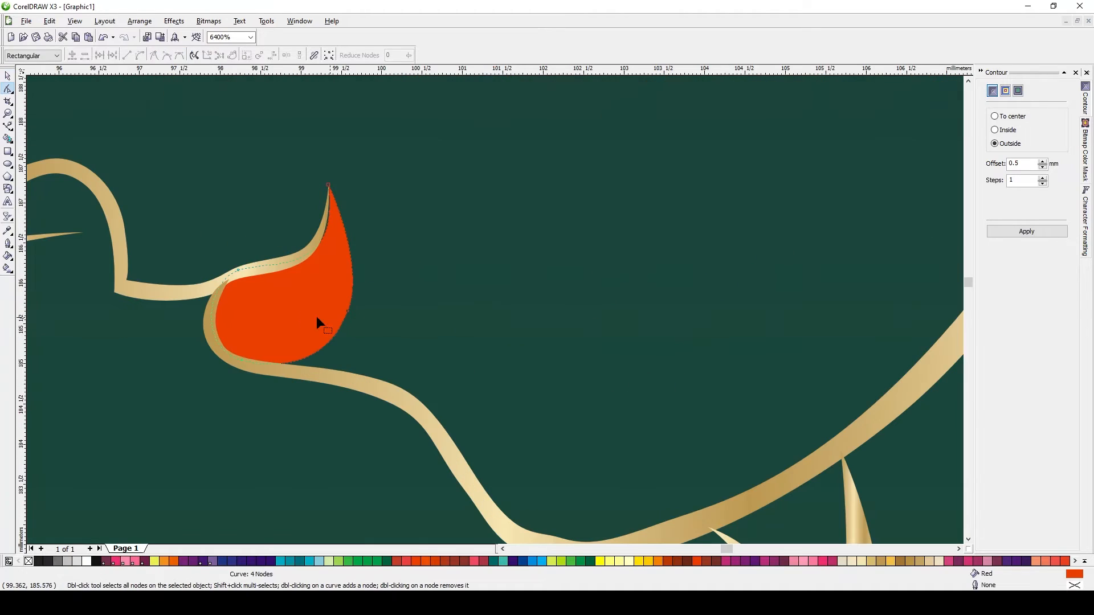
drag(365, 261, 357, 250)
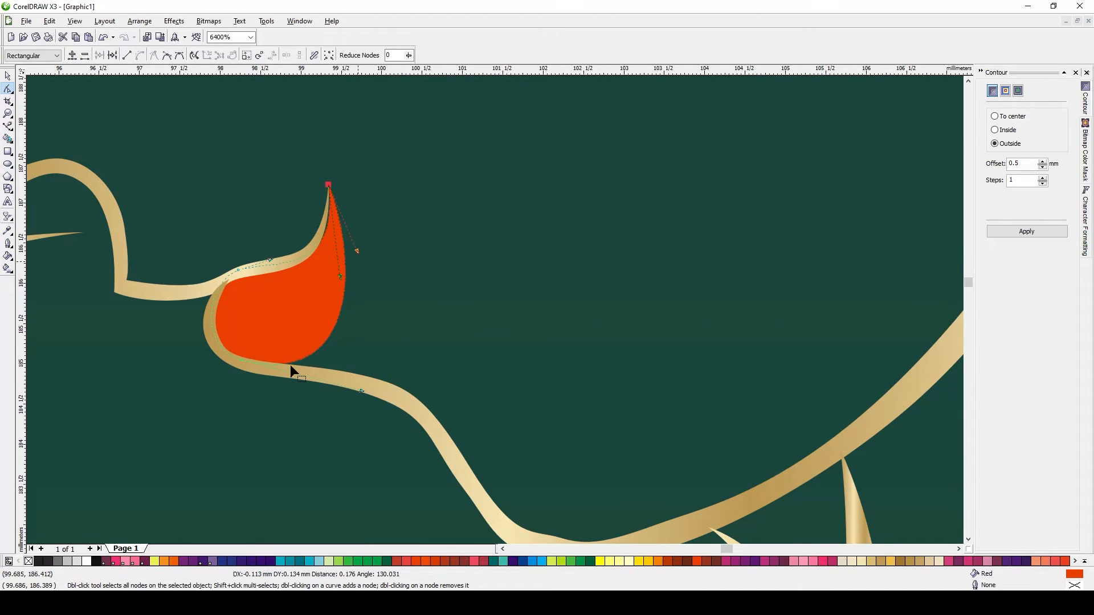
drag(302, 363, 342, 335)
mouse_move(240, 360)
mouse_down()
mouse_move(323, 366)
mouse_move(264, 356)
mouse_move(251, 320)
mouse_up()
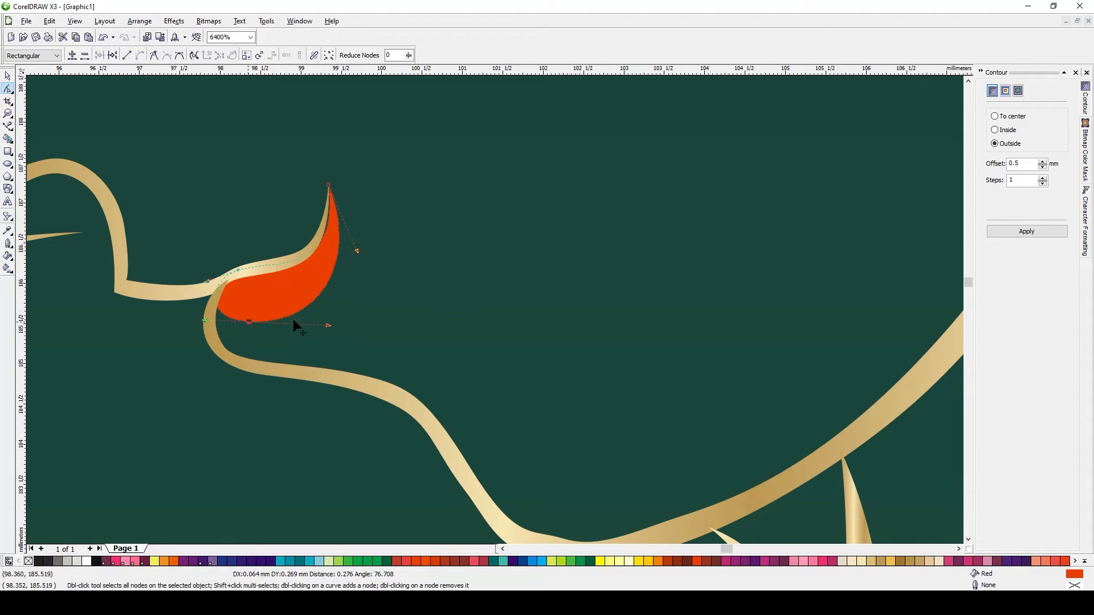
- Enlarge the red lip shape toward its lower-left corner so it reaches the gold lip outline
scroll(650, 390, down, 4)
click(651, 390)
scroll(528, 252, up, 5)
key(space)
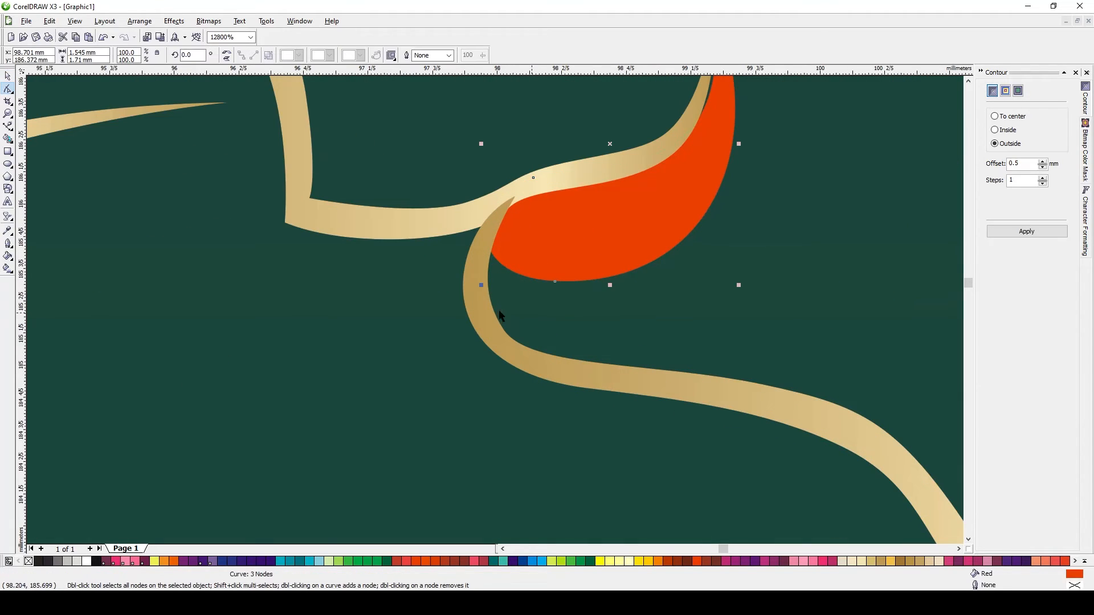
drag(482, 283, 478, 242)
key(space)
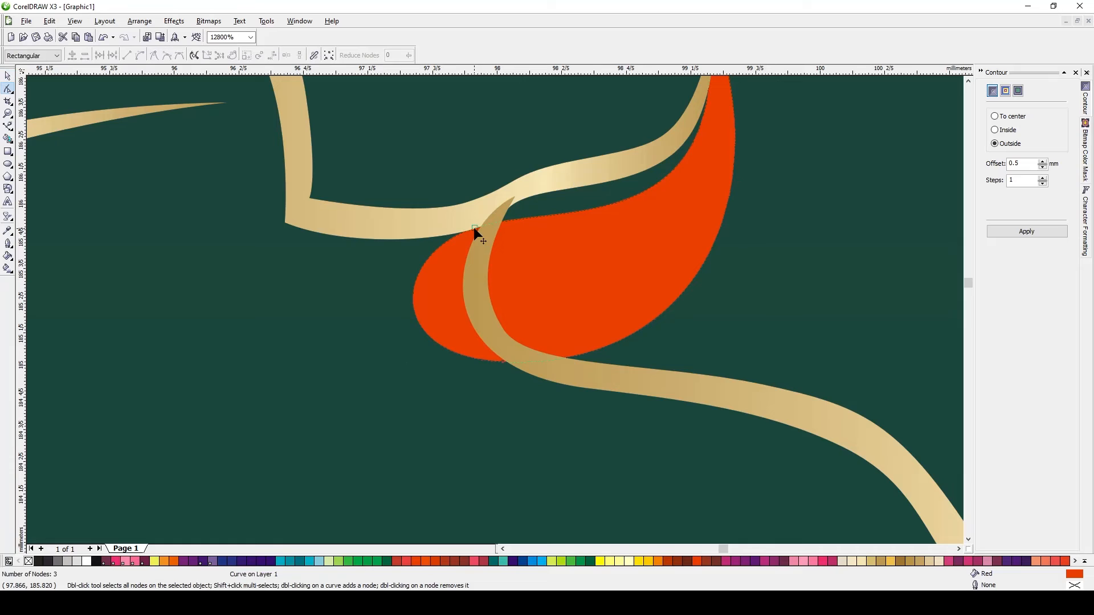
- Fit the red lip shape to the gold contour by adjusting its bottom, tip and upper nodes and curve handles
drag(502, 362, 516, 353)
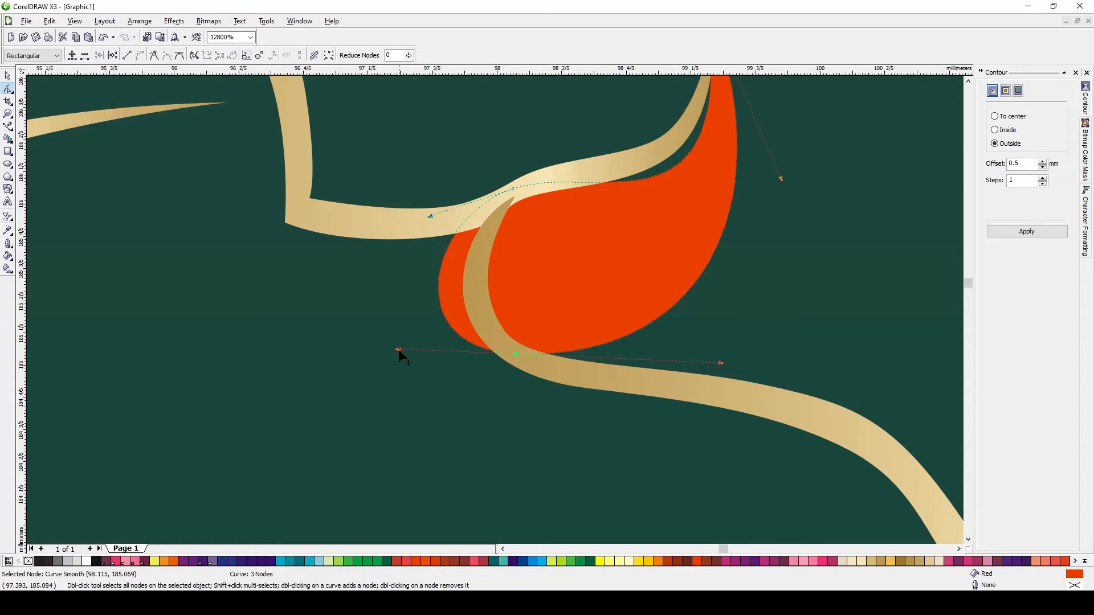
drag(398, 350, 462, 360)
scroll(678, 141, down, 1)
scroll(508, 226, up, 1)
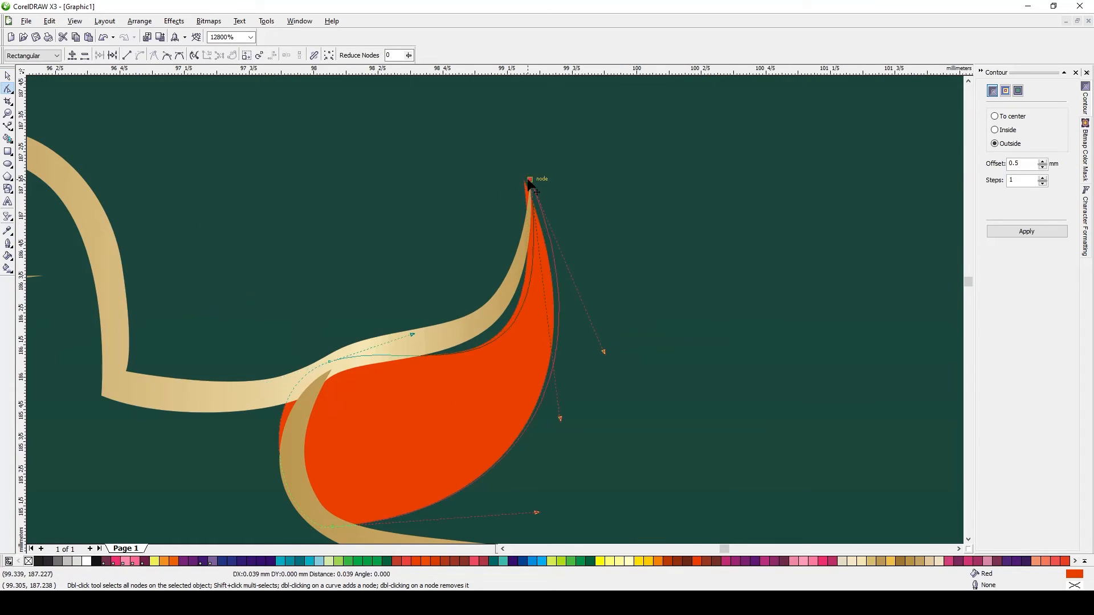
drag(527, 179, 531, 375)
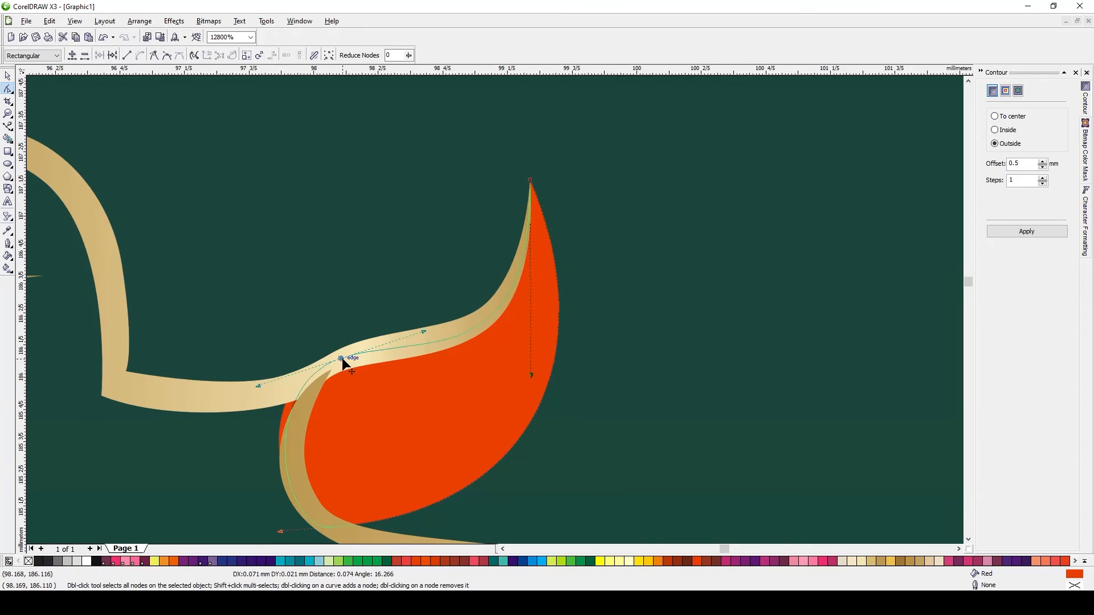
scroll(501, 307, down, 4)
- Delete the red lip shape from the mother's face
key(space)
scroll(576, 322, down, 3)
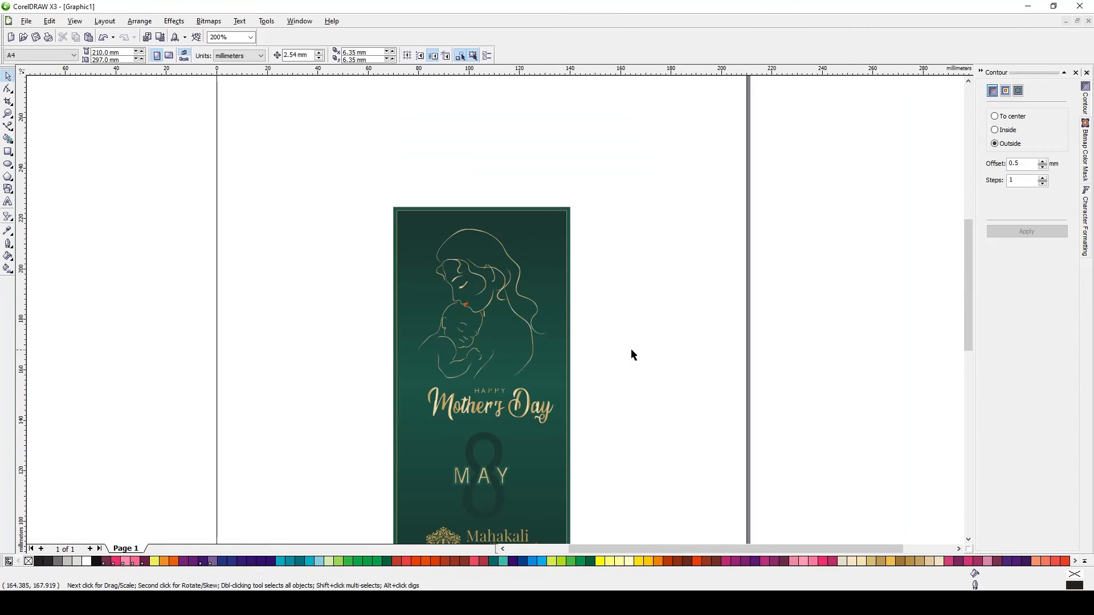
scroll(569, 320, up, 3)
key(Delete)
scroll(558, 321, down, 4)
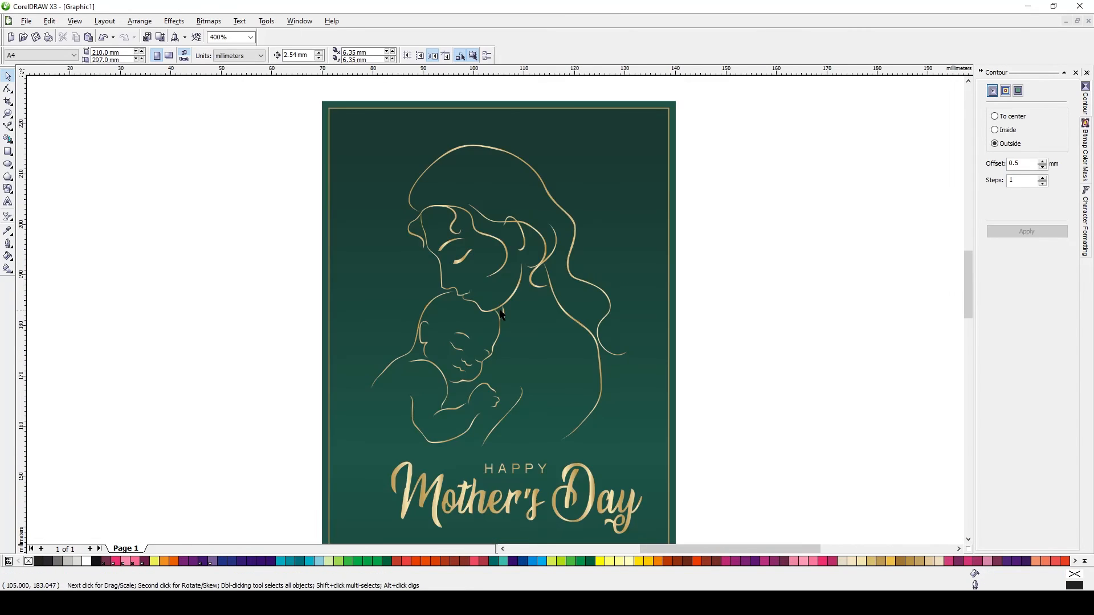